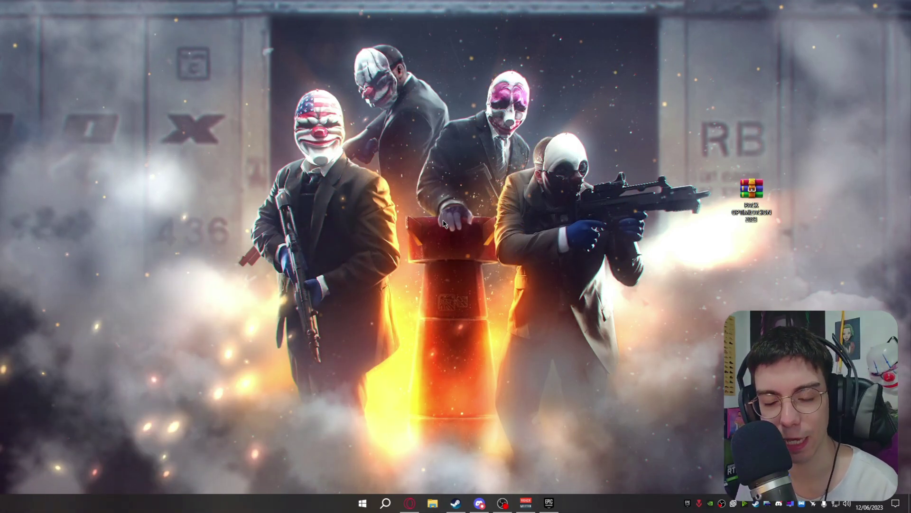
- Open PAYDAY 2's local files folder from the Steam library and close the Steam window
click(457, 504)
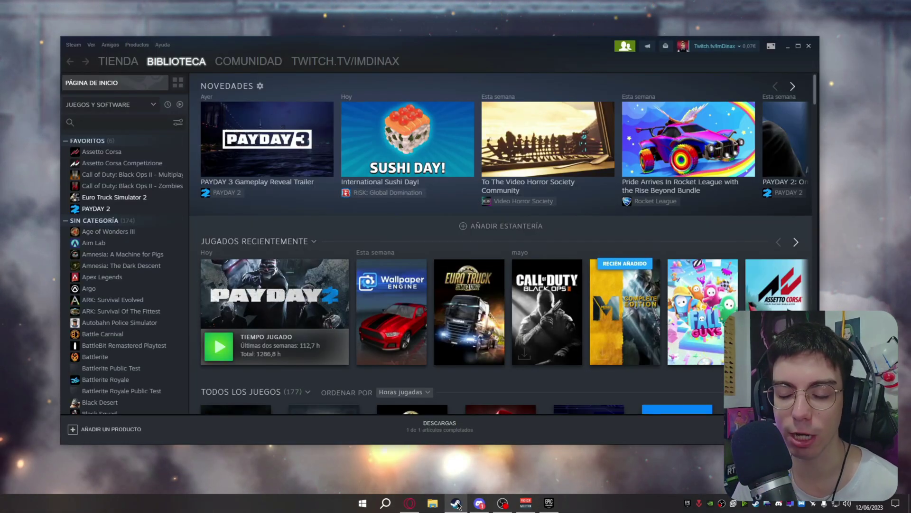
right_click(96, 212)
mouse_move(118, 251)
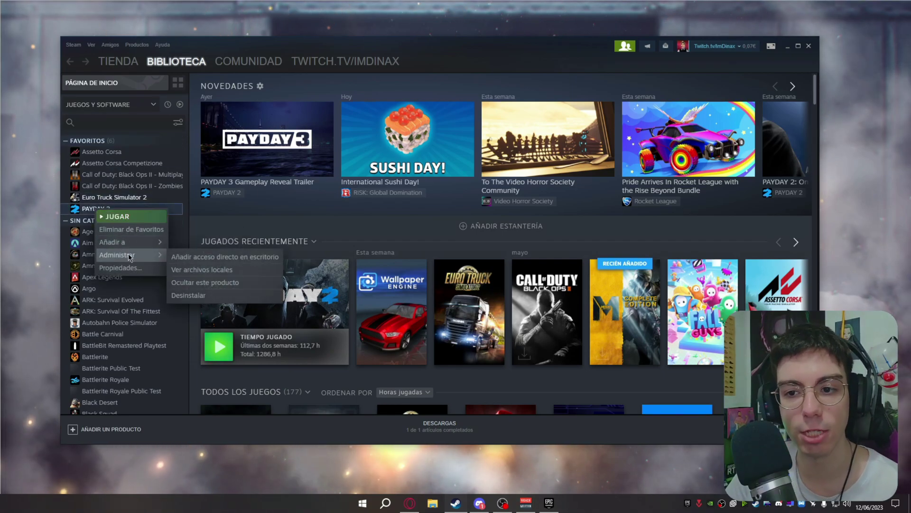
click(200, 270)
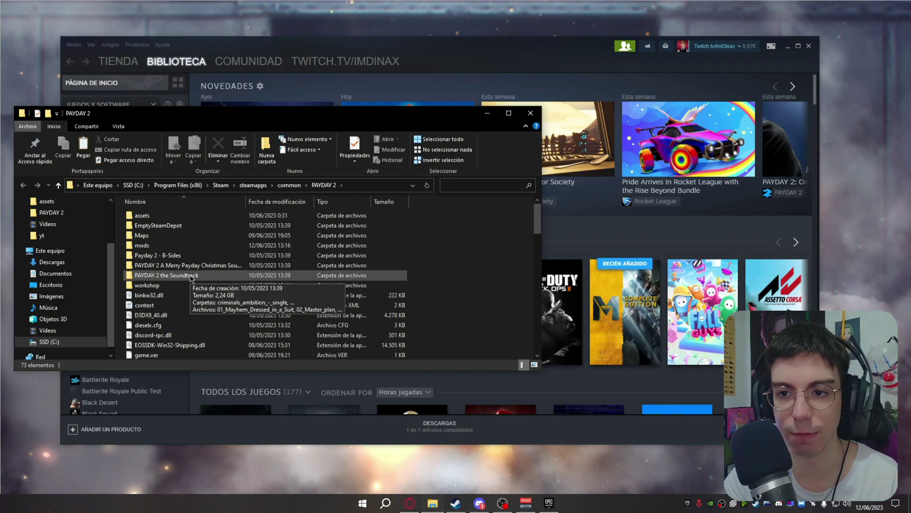
key(alt+F4)
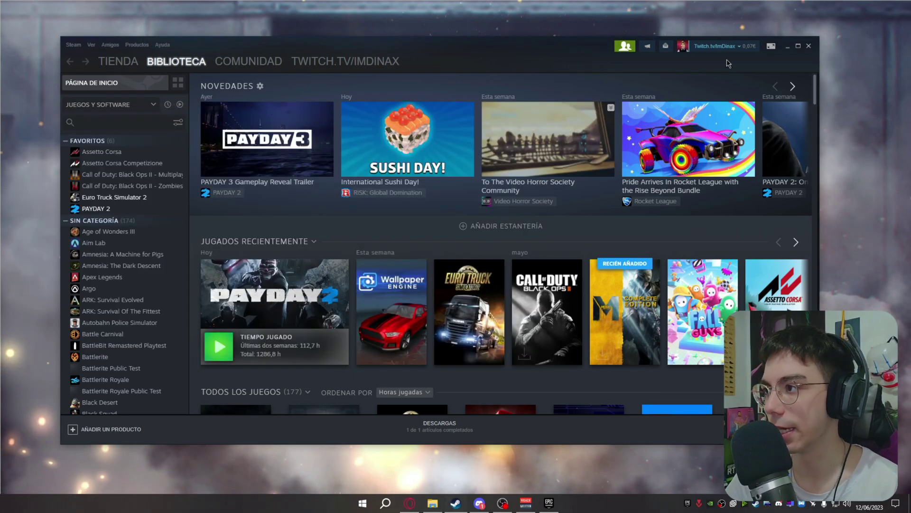
right_click(100, 209)
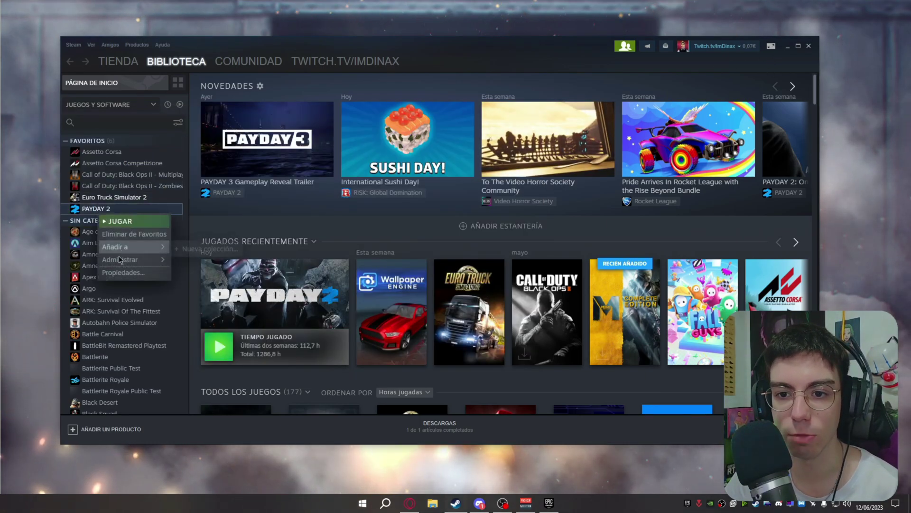
mouse_move(129, 260)
click(212, 274)
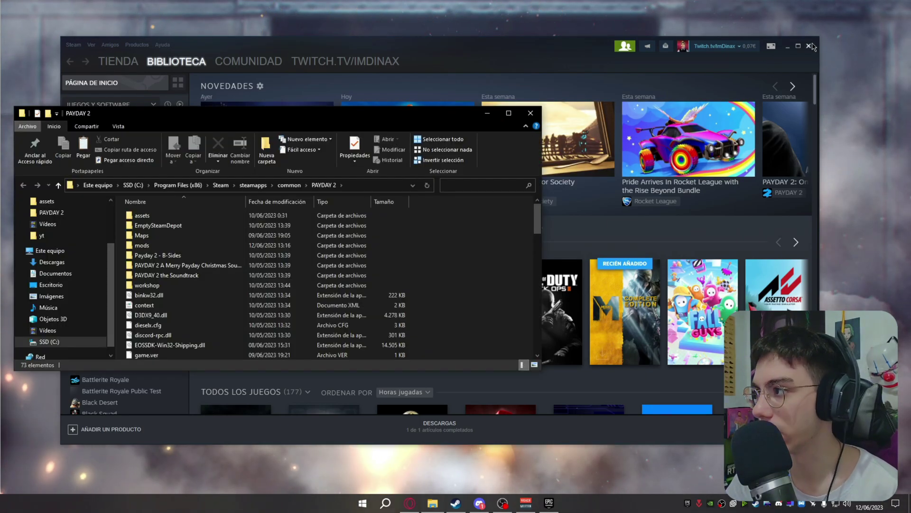
click(810, 46)
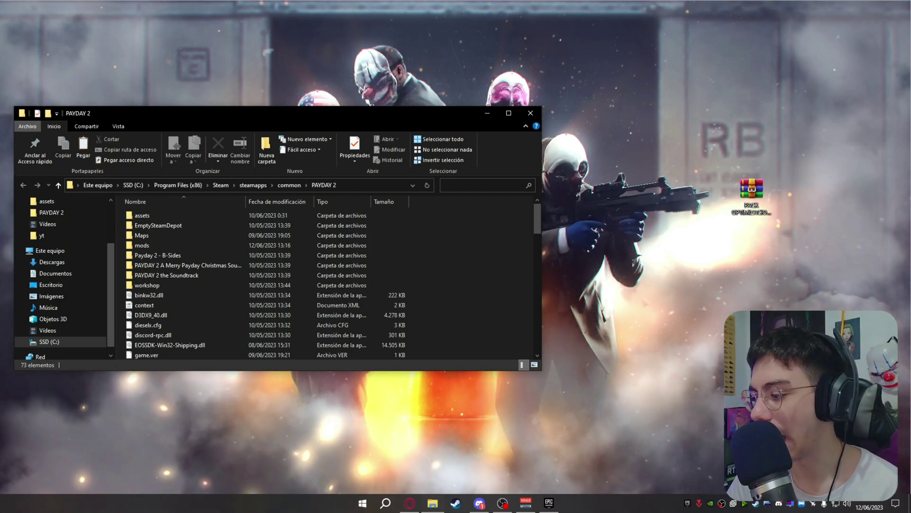
- Switch to the Epic Games launcher and open PAYDAY 2's installation folder from the game's management options
click(550, 507)
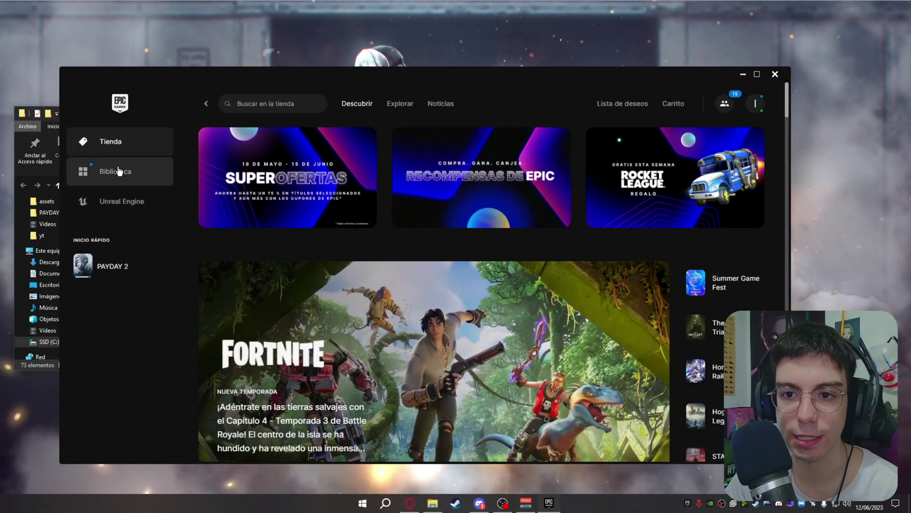
click(117, 171)
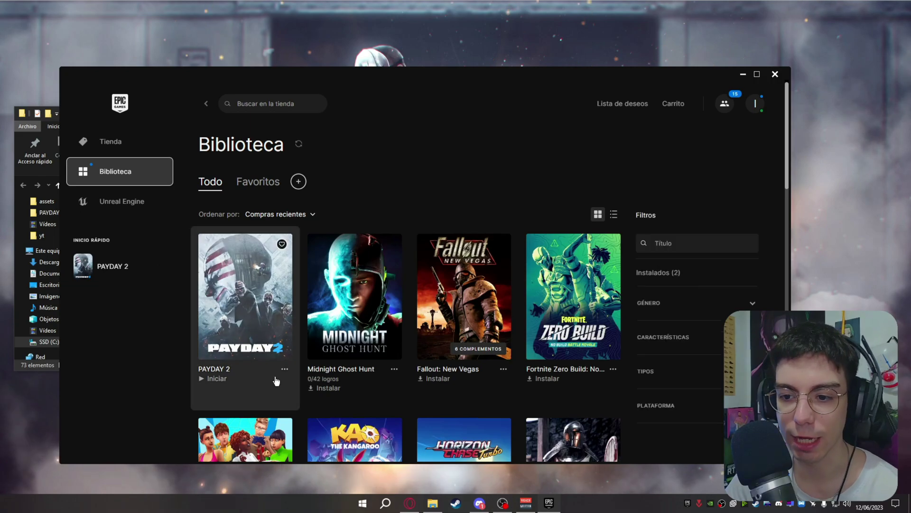
click(285, 371)
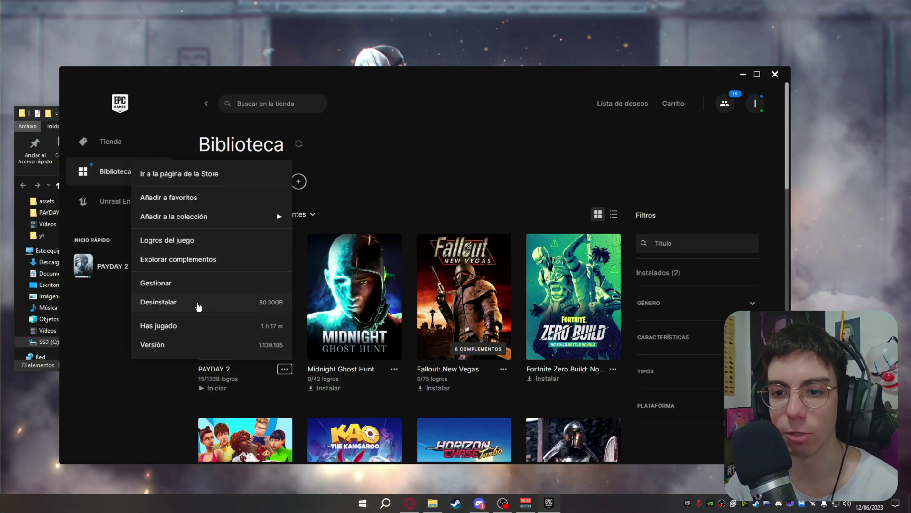
click(185, 288)
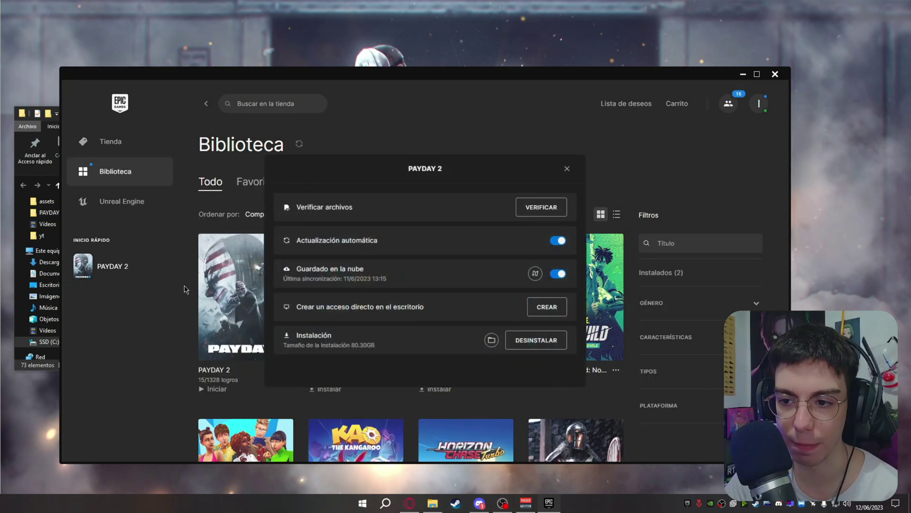
click(492, 340)
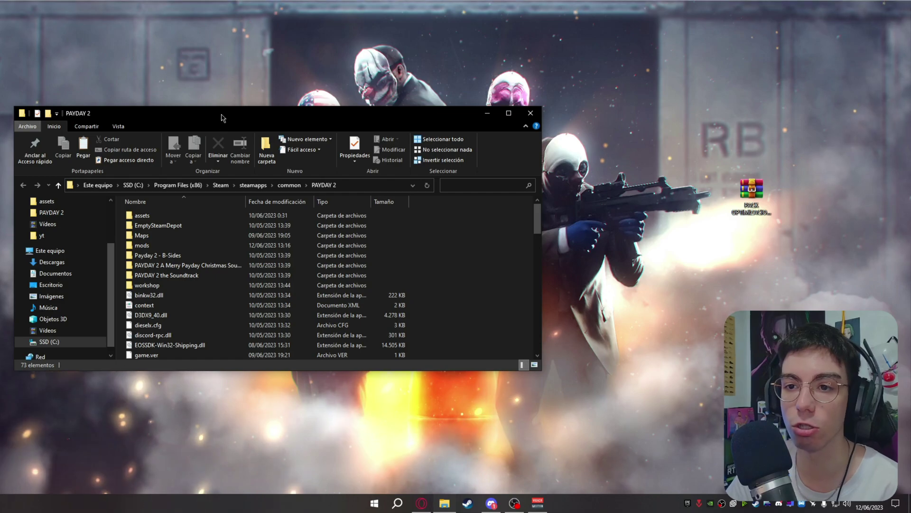
- Delete the mods folder from the PAYDAY 2 game folder
drag(304, 112, 328, 122)
right_click(169, 253)
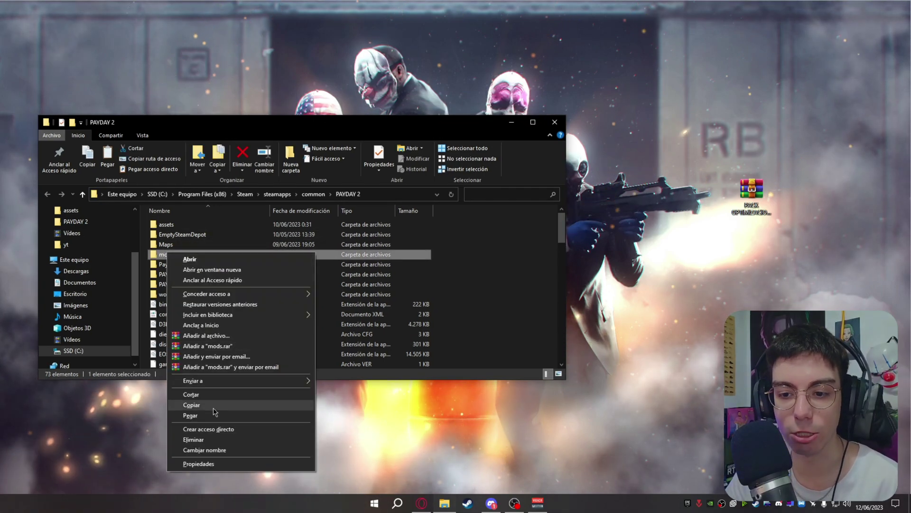
click(193, 439)
scroll(193, 310, down, 10)
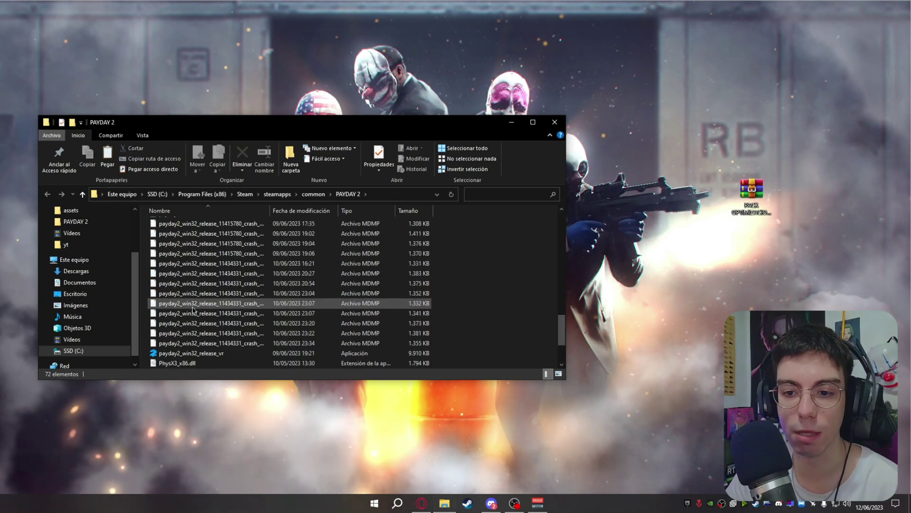
scroll(194, 309, up, 10)
- Delete the mod_overrides folder inside assets and return to the PAYDAY 2 folder
double_click(166, 224)
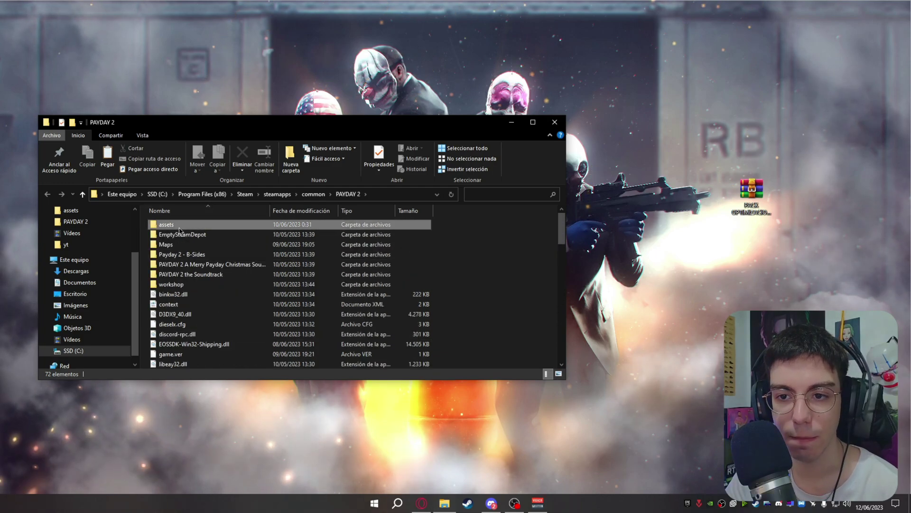
right_click(171, 234)
click(204, 420)
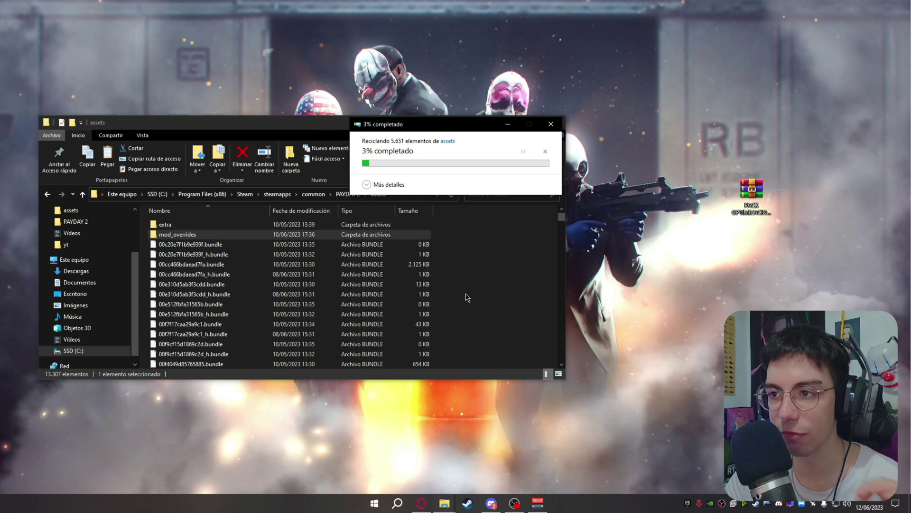
key(BackSpace)
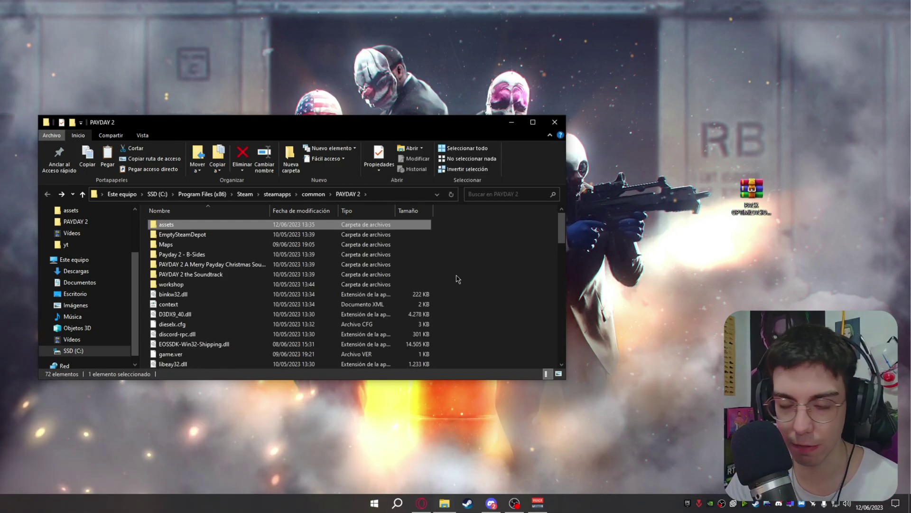
- Extract the PACK OPTIMIZACION 2023 archive directly onto the desktop and delete the archive
drag(375, 127, 358, 129)
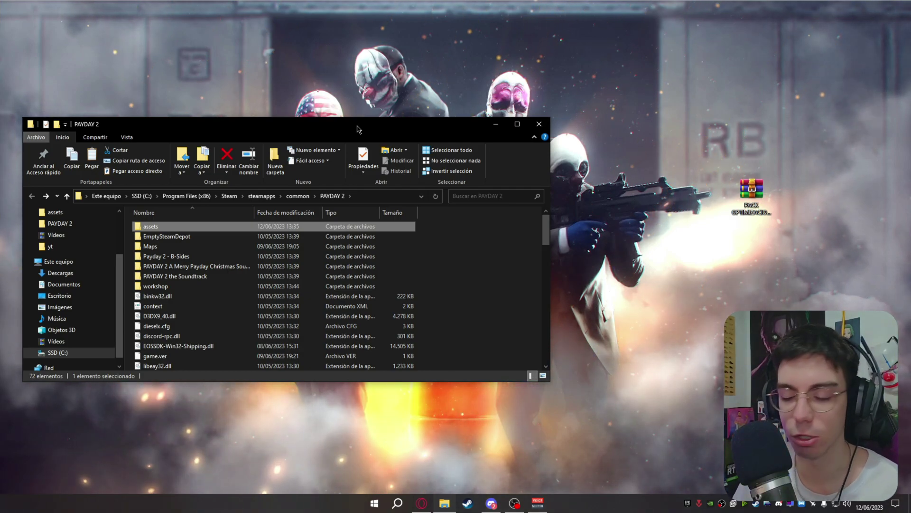
click(752, 190)
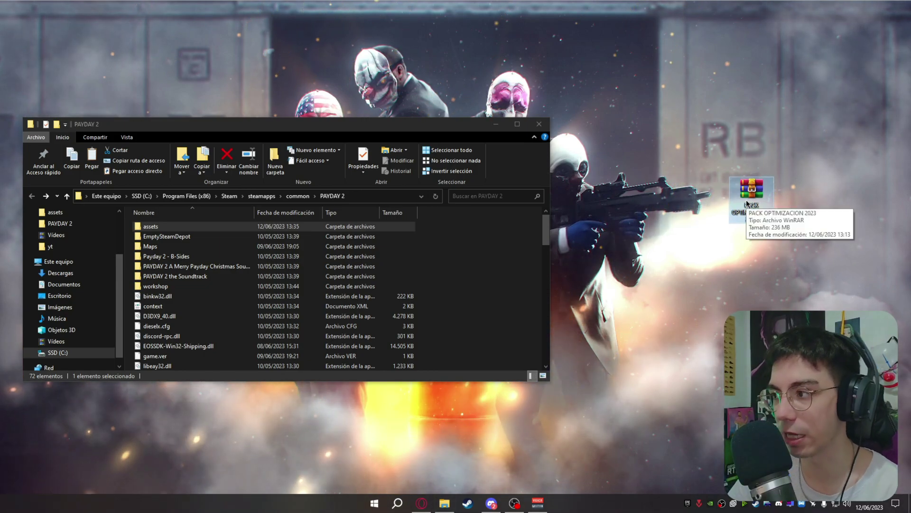
right_click(748, 203)
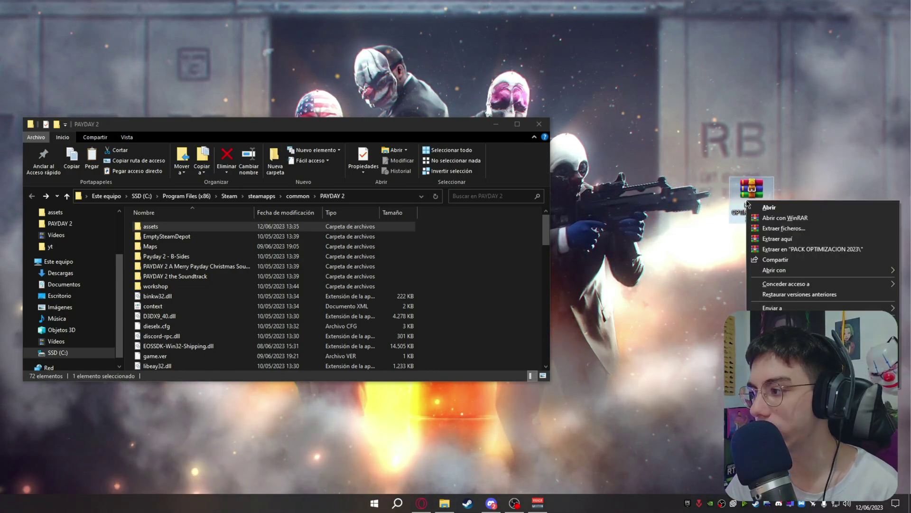
click(789, 242)
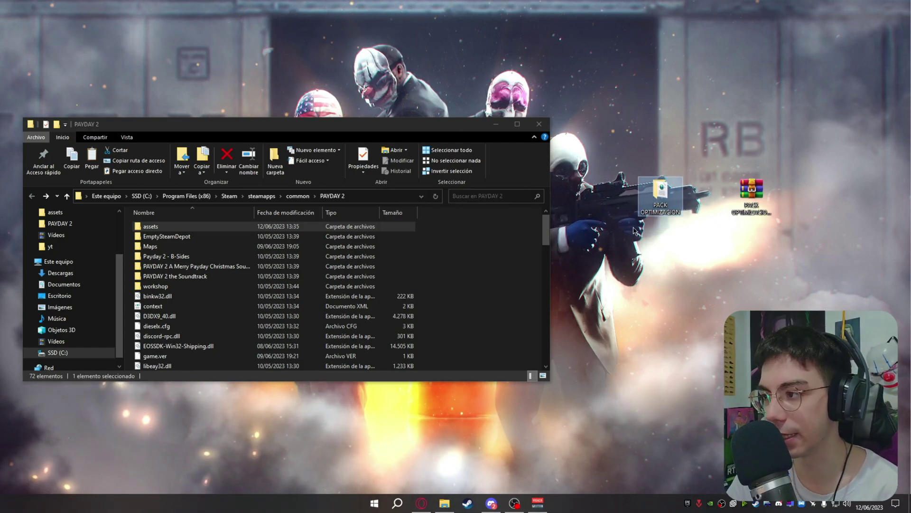
right_click(752, 192)
click(797, 327)
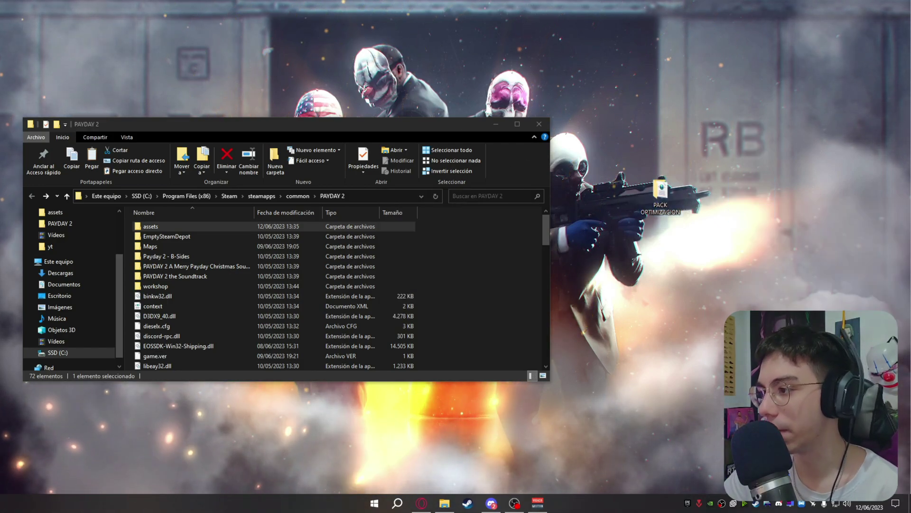
- Open the extracted PACK OPTIMIZACION folder and arrange its window beside the PAYDAY 2 folder window
drag(660, 194, 752, 205)
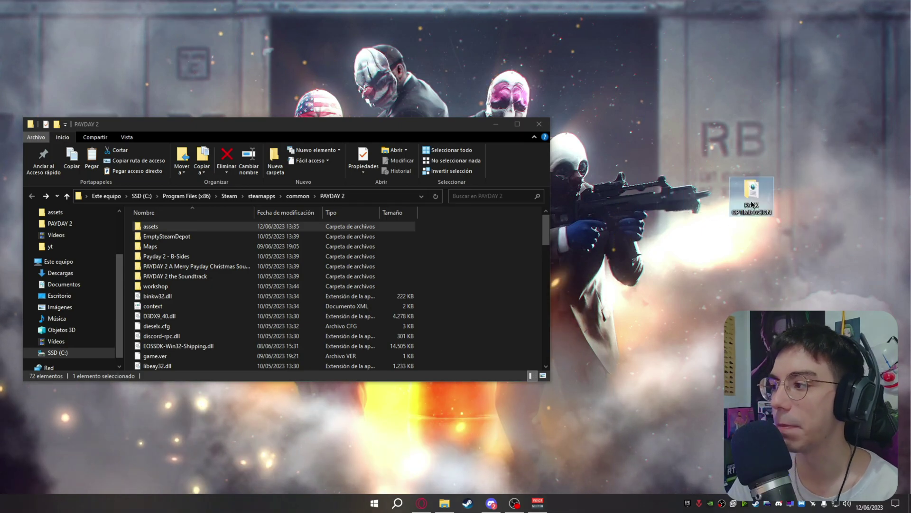
double_click(752, 202)
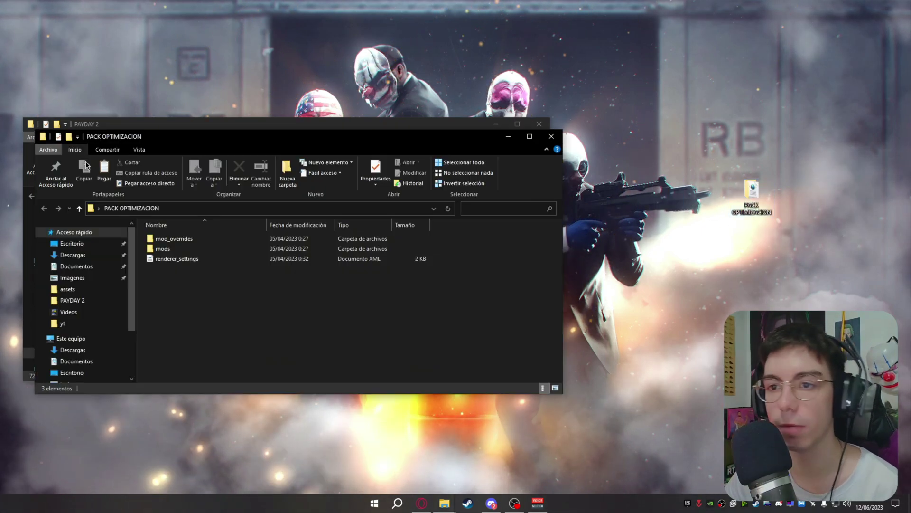
drag(285, 137, 647, 167)
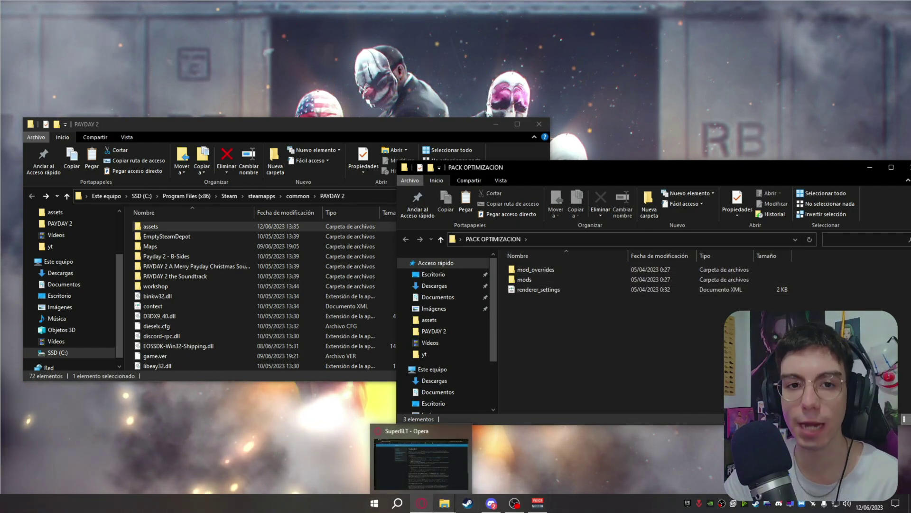
- Switch to Opera, download the Microsoft Visual C++ 2017 Redistributable package (x86) from the SuperBLT page and try to install it
click(421, 503)
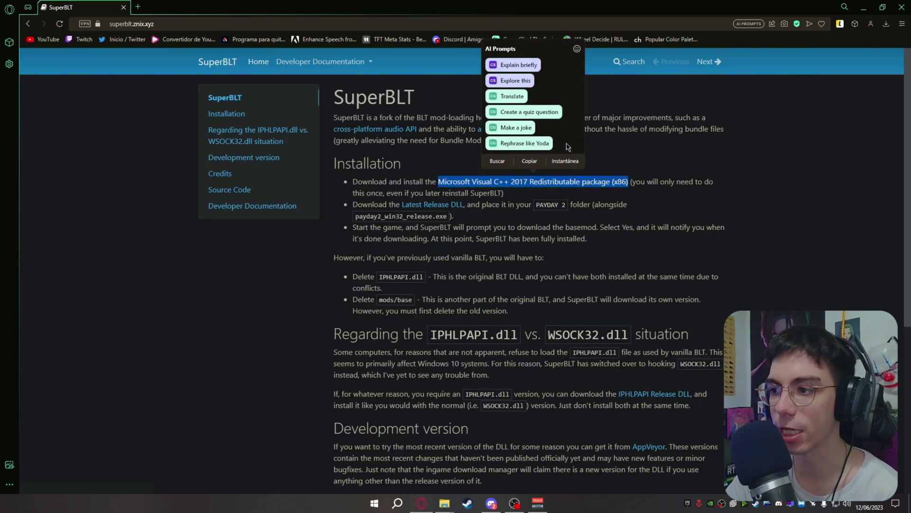
click(617, 181)
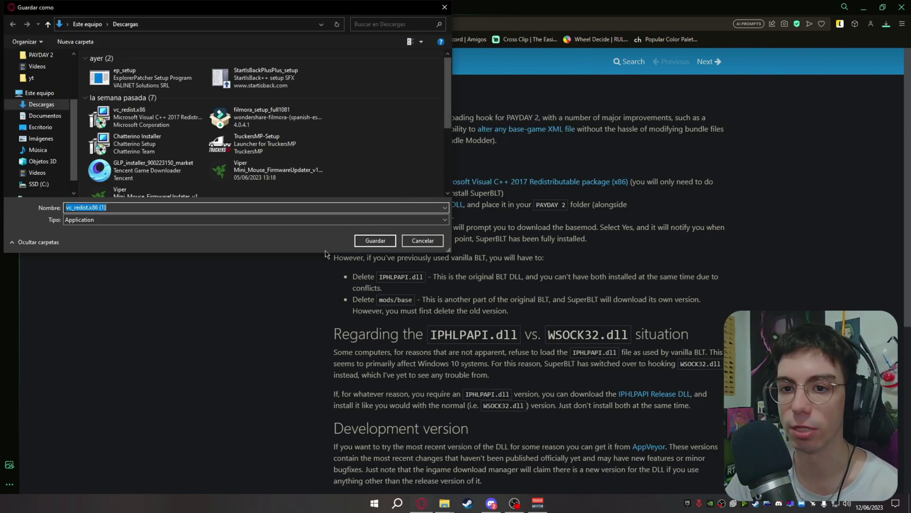
click(375, 241)
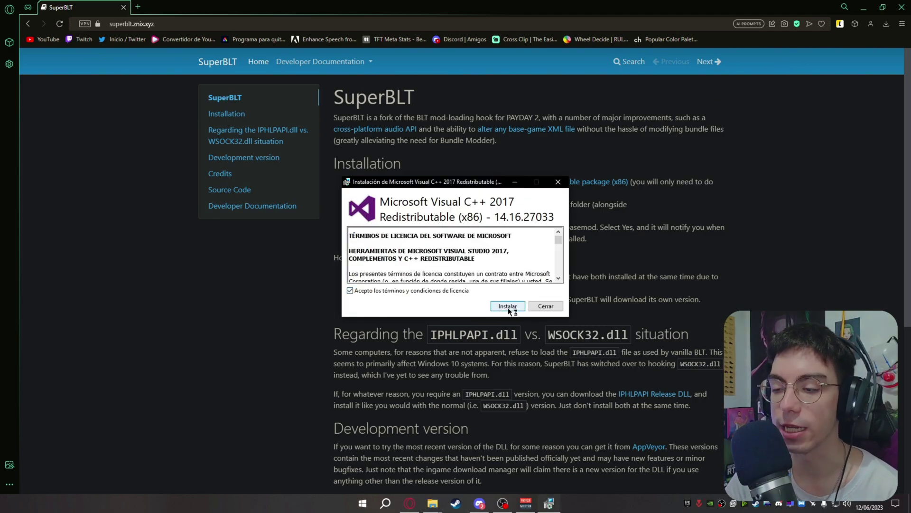
click(509, 310)
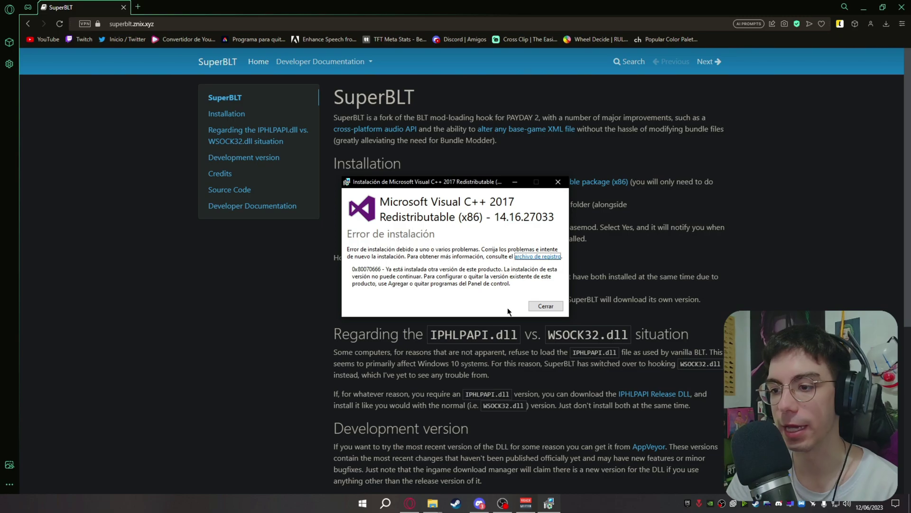
click(545, 306)
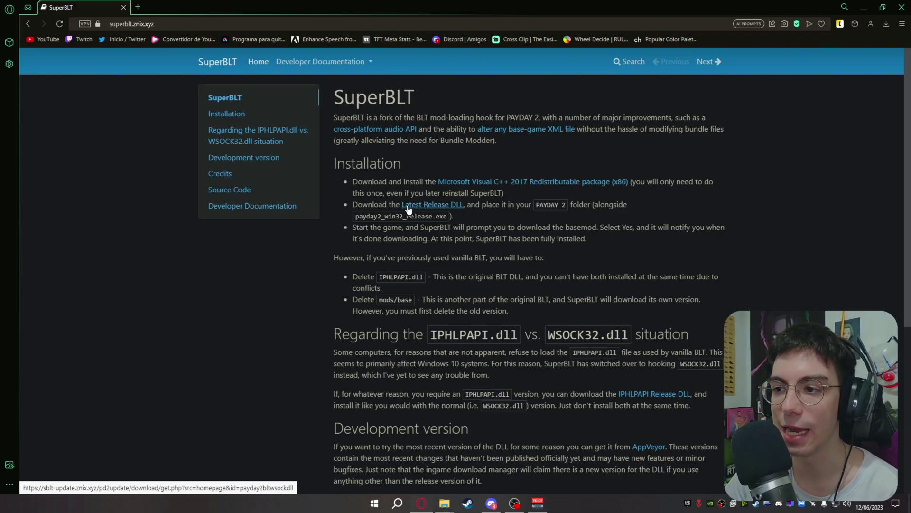
- Download SuperBLT's Latest Release DLL and extract WSOCK32.dll from the zip onto the desktop
click(454, 210)
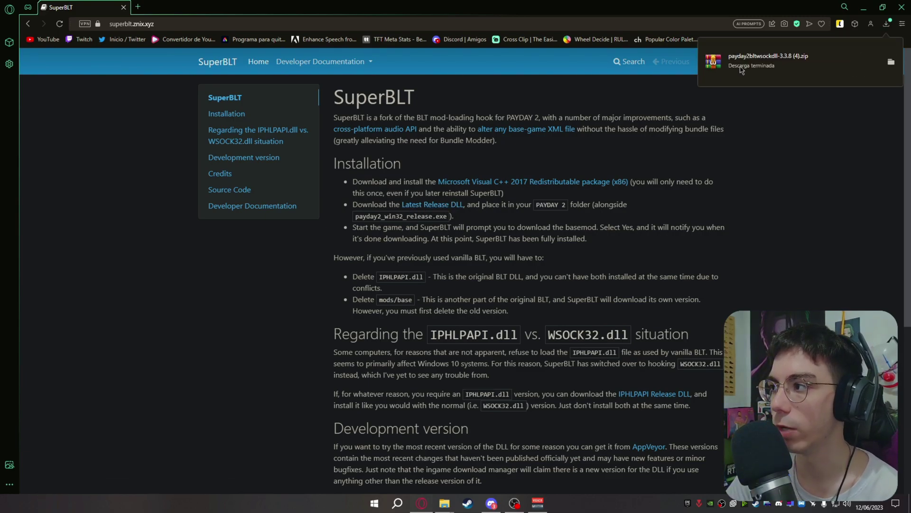
click(742, 69)
drag(295, 11, 309, 268)
click(190, 227)
drag(190, 226, 632, 102)
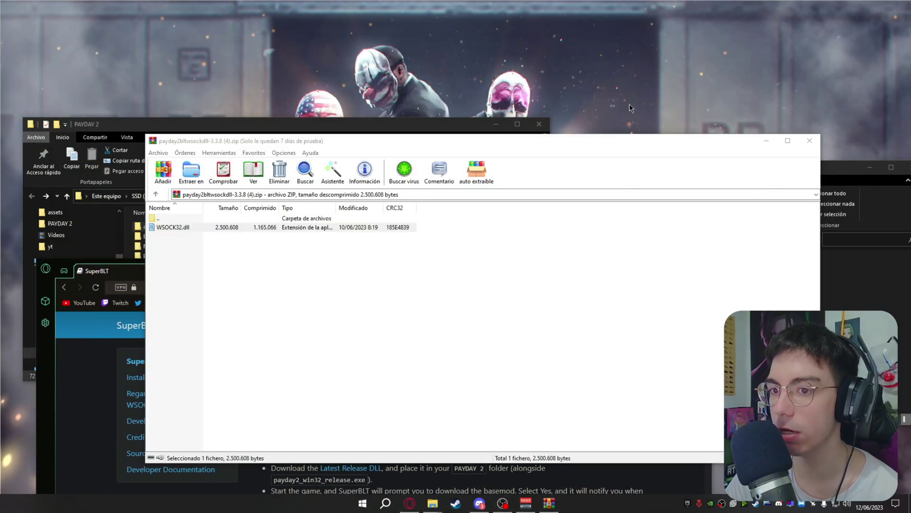
click(810, 141)
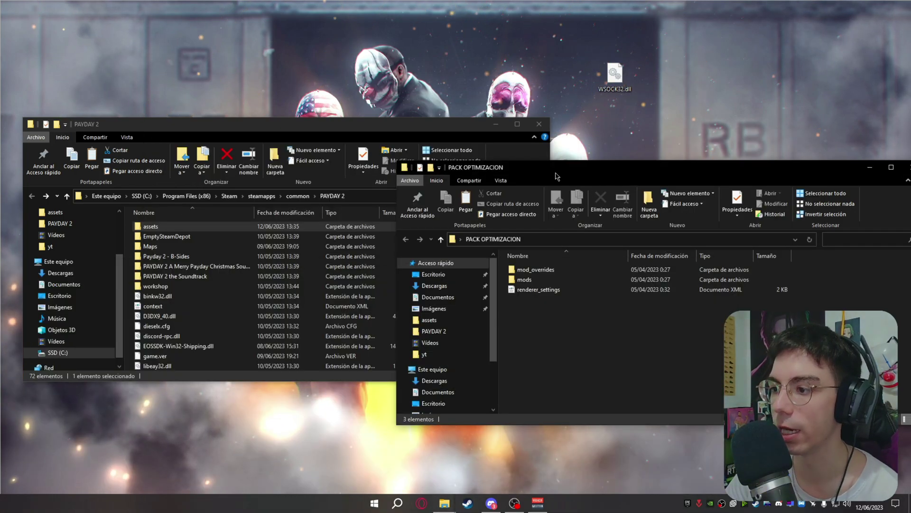
- Move WSOCK32.dll from the desktop into the PAYDAY 2 folder, replacing the existing file
drag(587, 181, 574, 181)
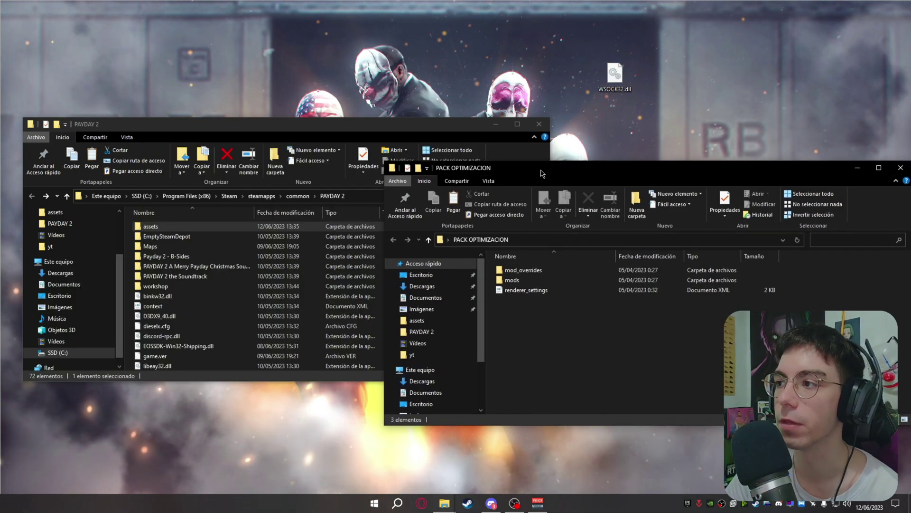
click(304, 130)
drag(615, 74, 516, 281)
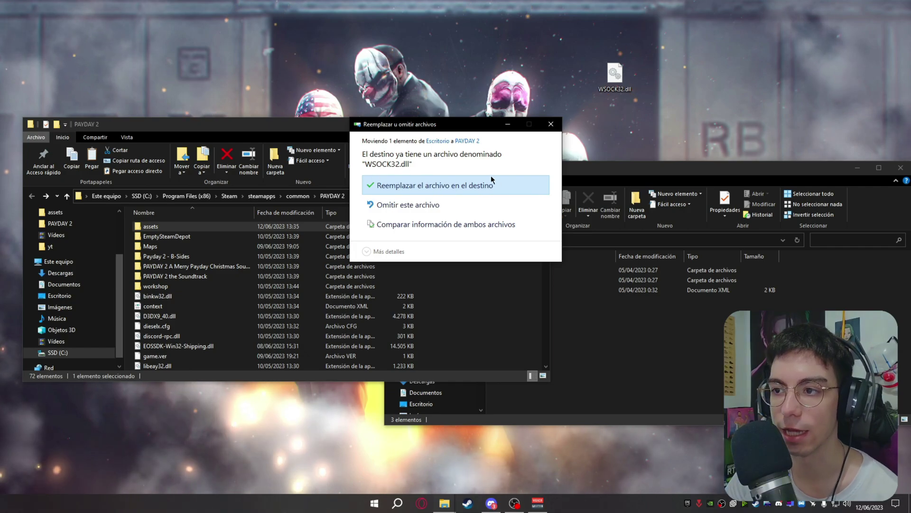
click(451, 185)
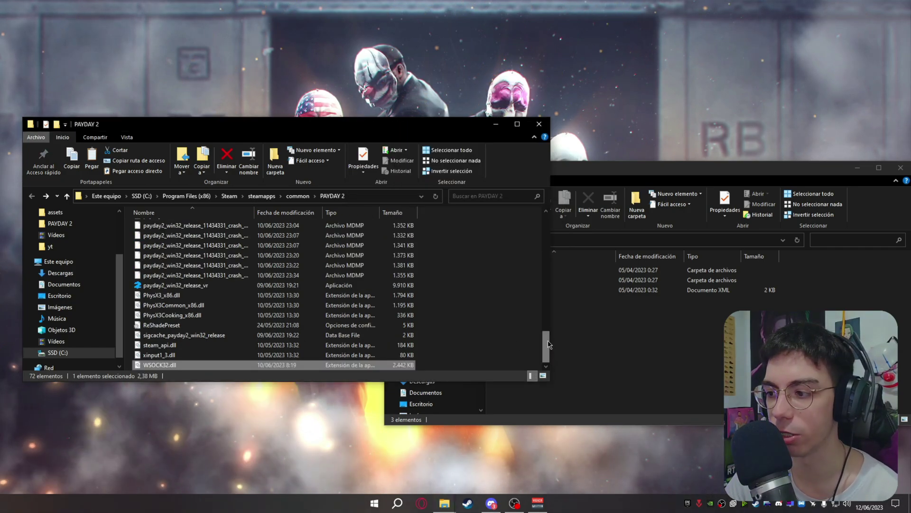
scroll(548, 345, up, 20)
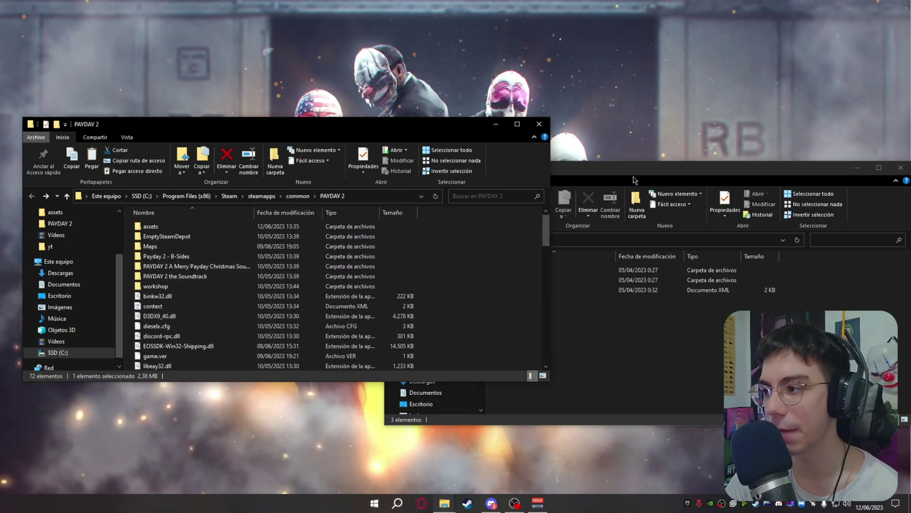
- Launch PAYDAY 2, accept the download of the BLT basemod and close the installer once it is done
click(636, 183)
click(368, 137)
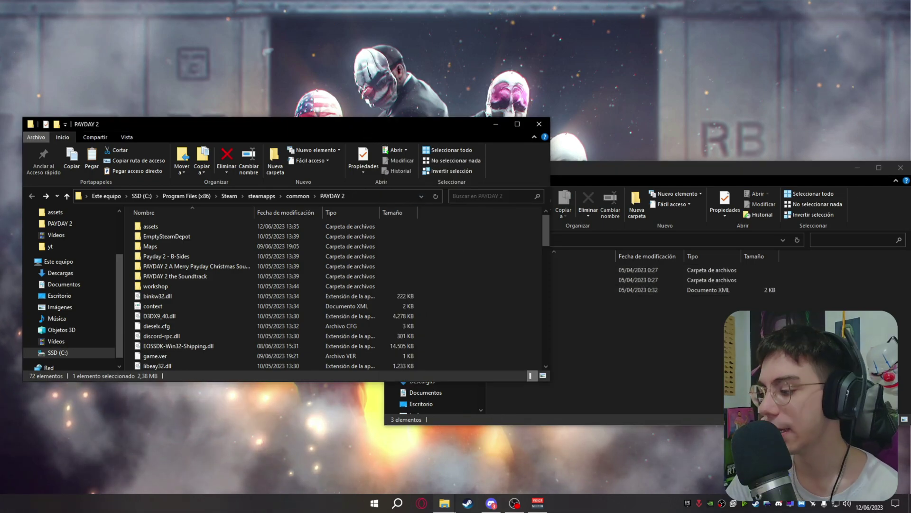
click(748, 504)
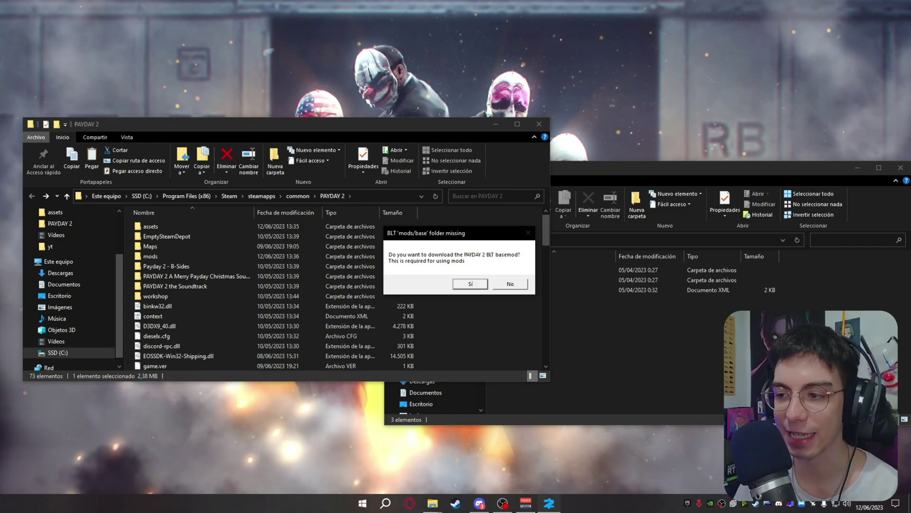
click(470, 283)
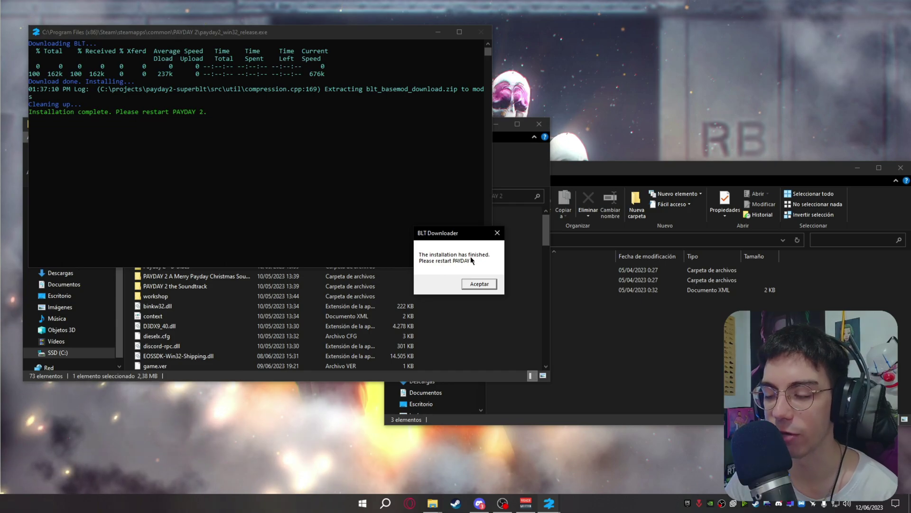
click(484, 285)
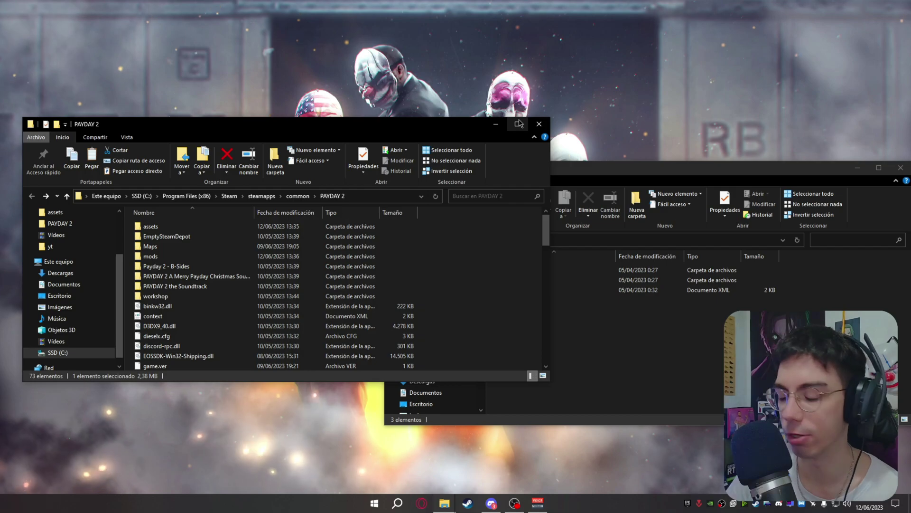
- Move the mods folder from PACK OPTIMIZACION into the PAYDAY 2 folder and check the merged folder's contents
click(607, 174)
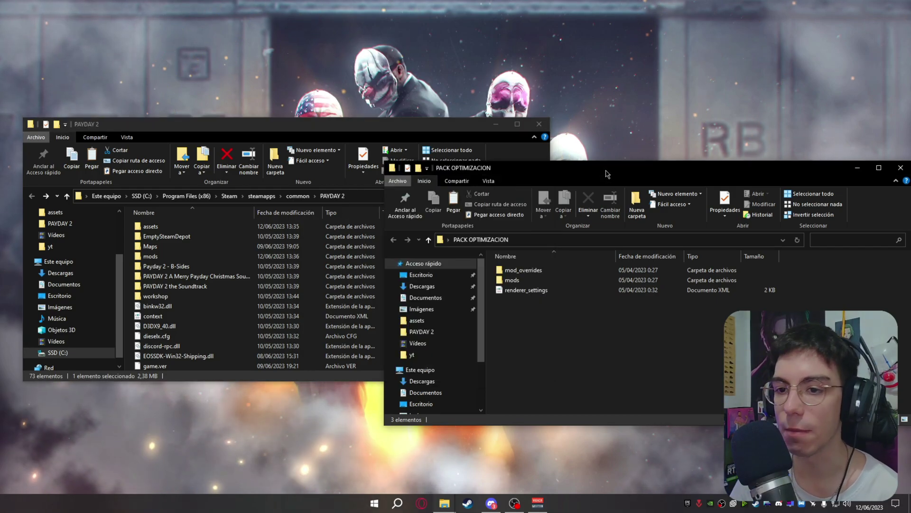
drag(586, 174, 694, 149)
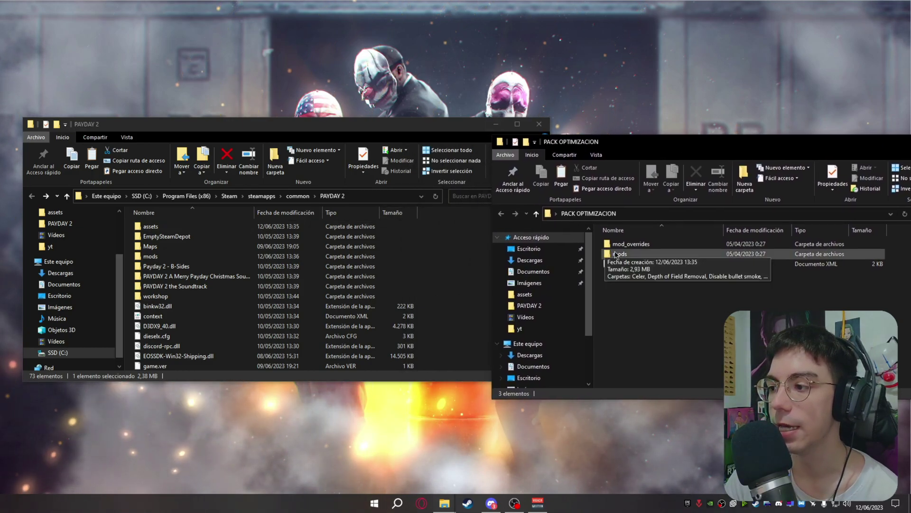
drag(618, 254, 473, 310)
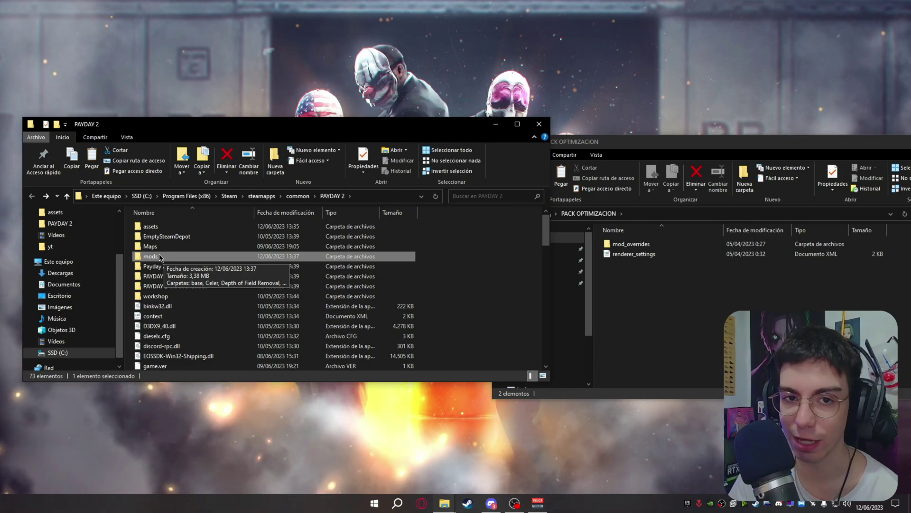
double_click(159, 257)
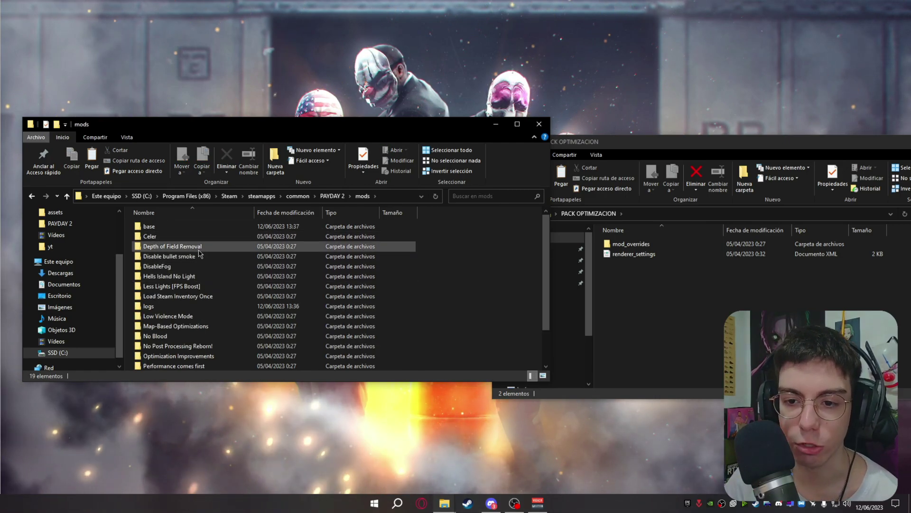
scroll(169, 267, down, 2)
key(BackSpace)
- Move the mod_overrides folder from PACK OPTIMIZACION into the assets folder of PAYDAY 2 and return to the game's main folder
click(631, 275)
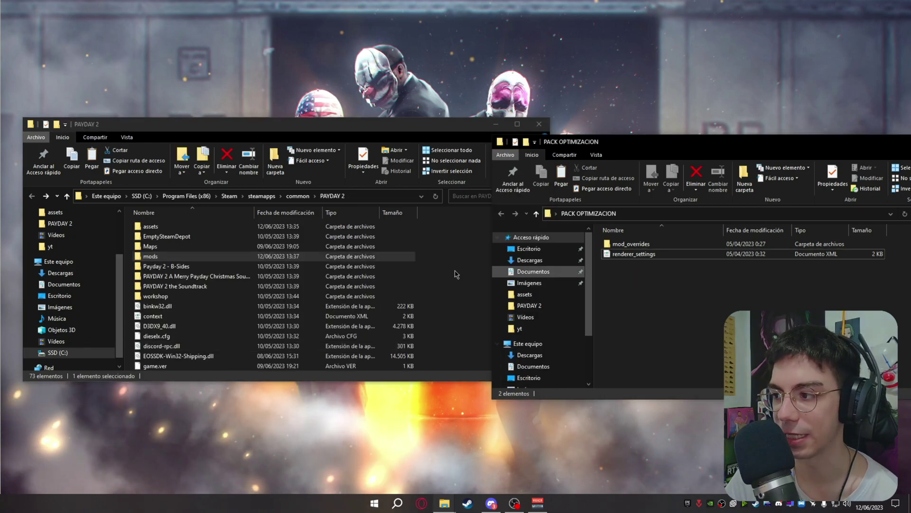
double_click(160, 230)
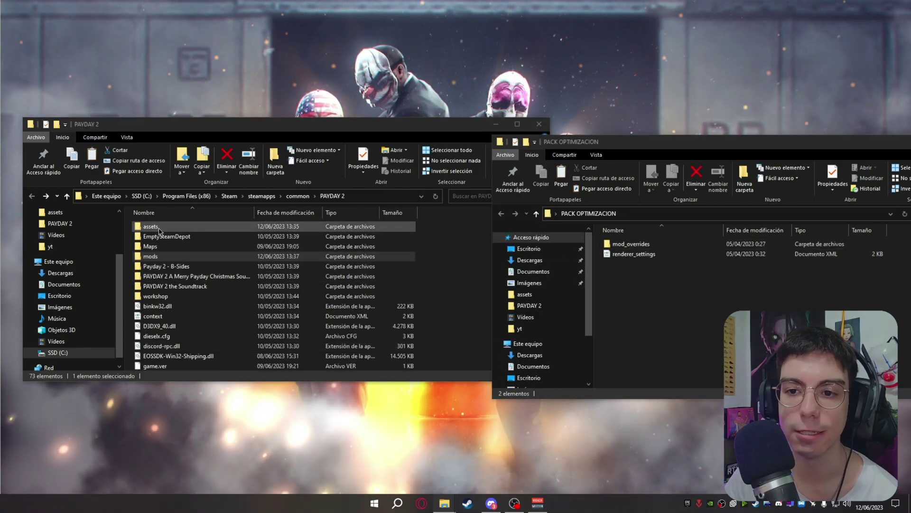
drag(634, 248, 500, 280)
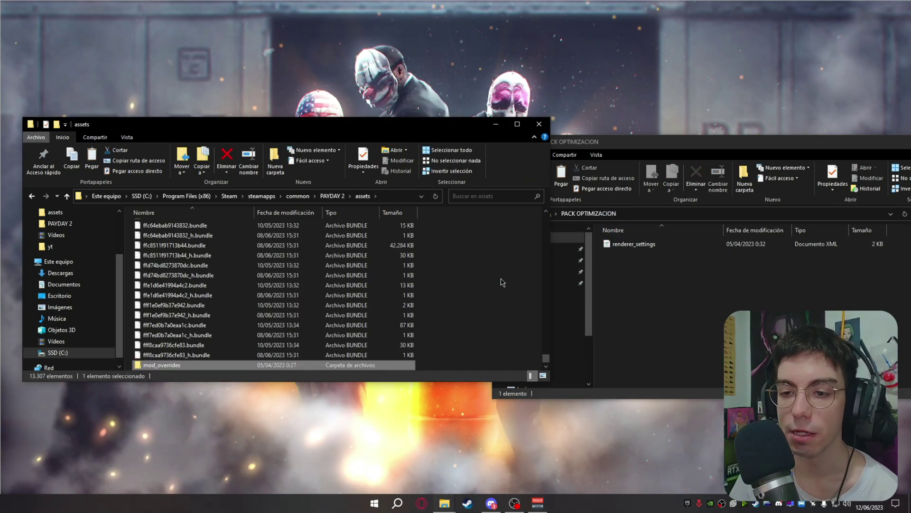
key(BackSpace)
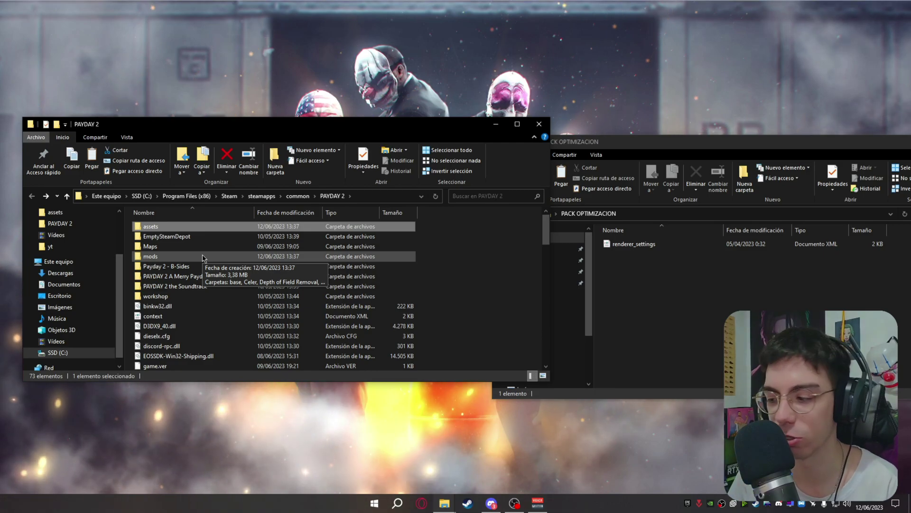
- Launch PAYDAY 2 again and open its advanced video settings
click(756, 504)
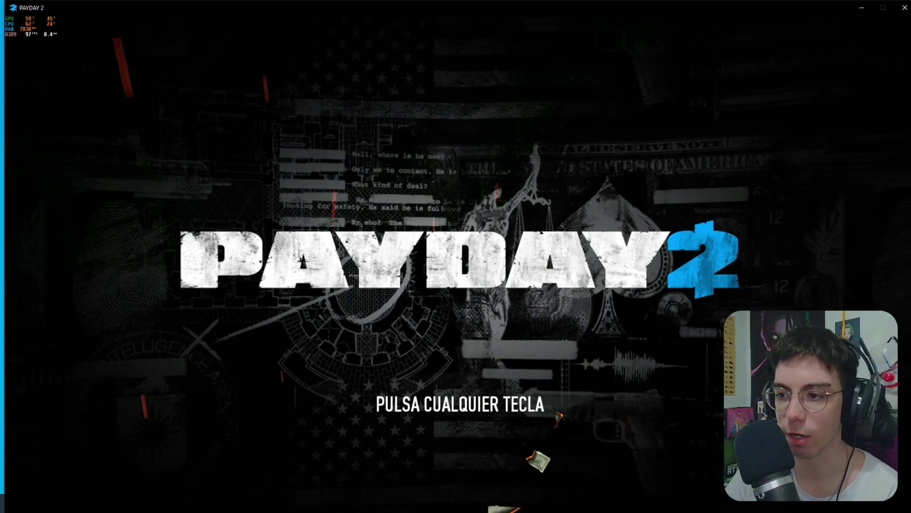
key(Return)
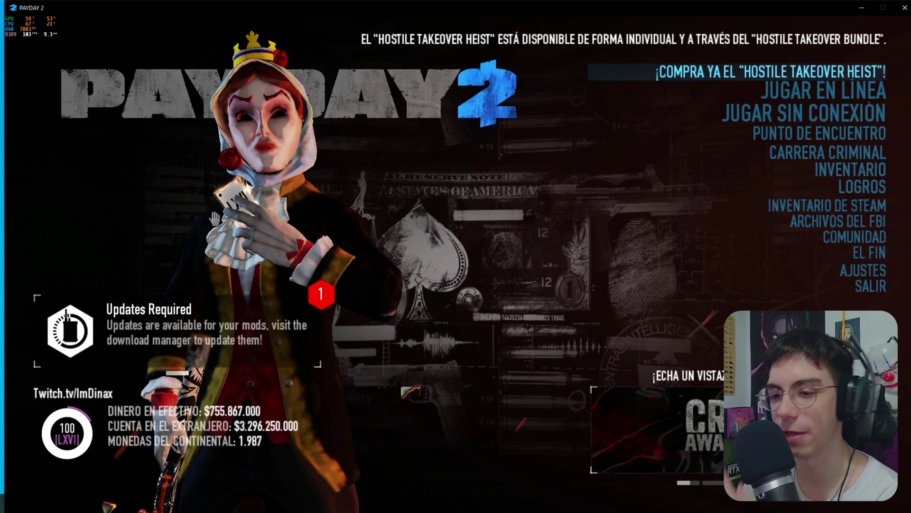
click(735, 272)
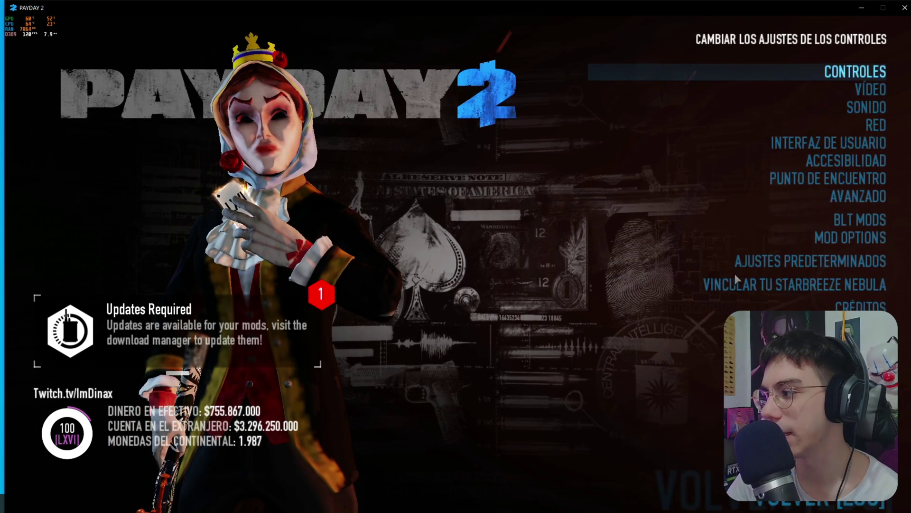
click(736, 92)
click(732, 164)
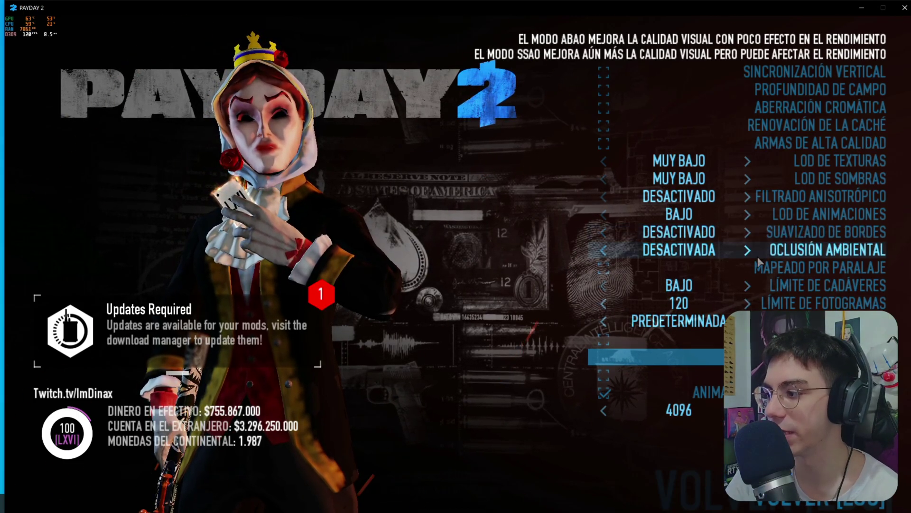
- Check the frame rate limit in the advanced video settings and return to the main menu
click(601, 306)
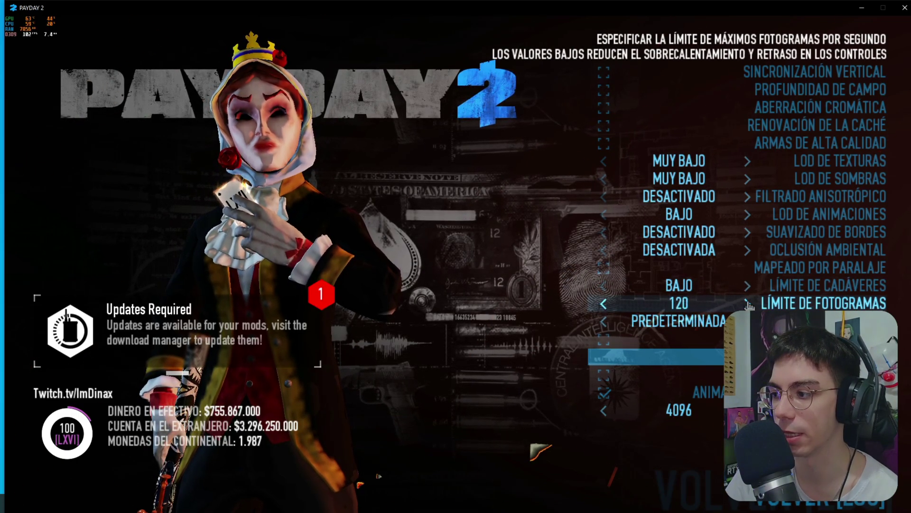
key(Escape)
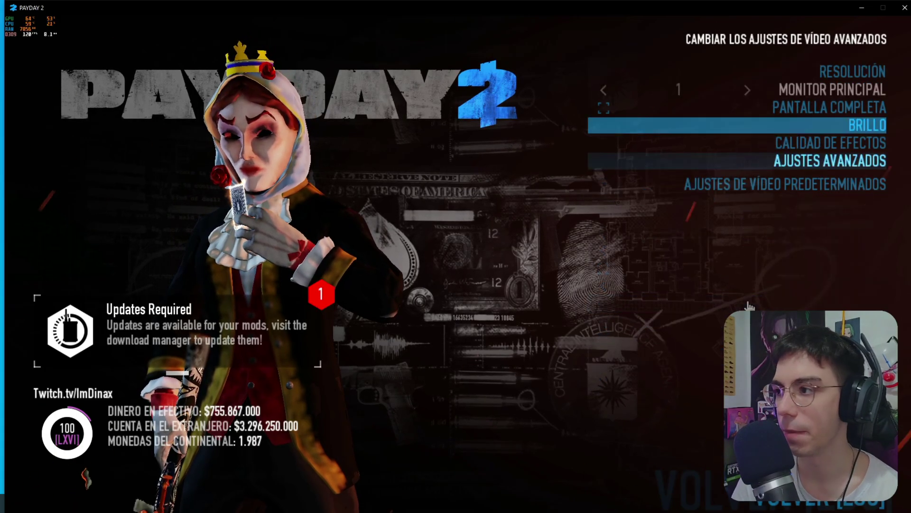
key(Escape)
key(Escape)
- Start the Counterfeit heist offline on Desolación difficulty
click(728, 125)
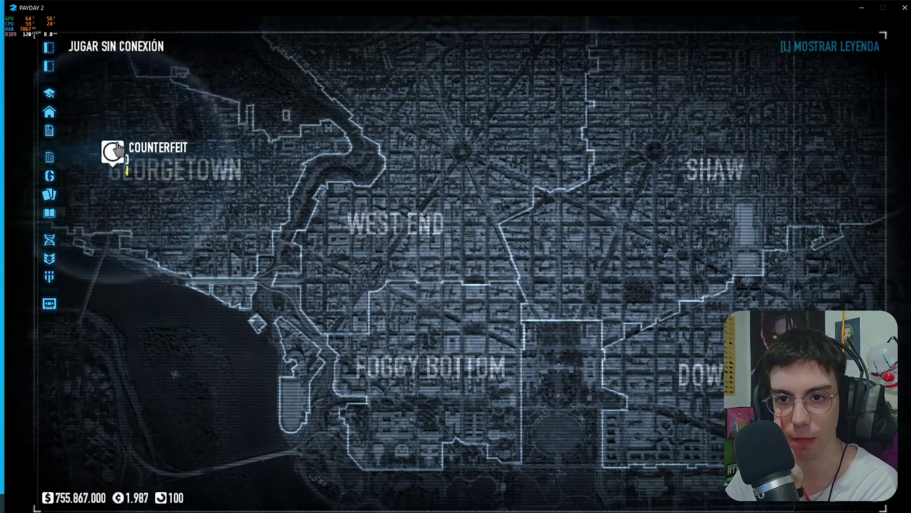
click(118, 150)
click(641, 407)
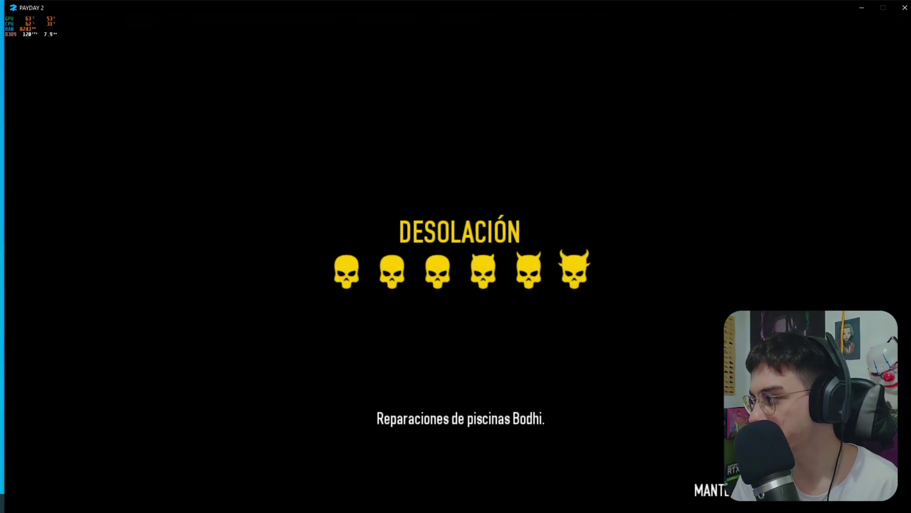
key(alt+Tab)
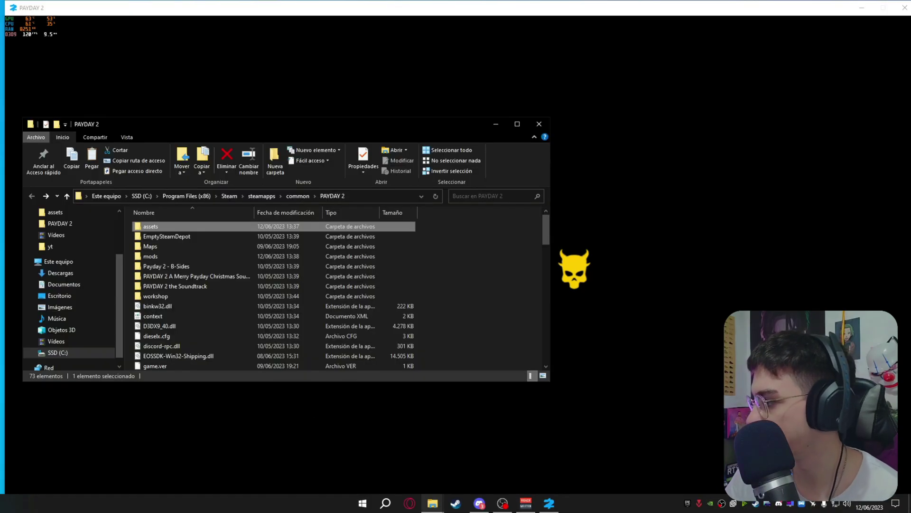
key(alt+Tab)
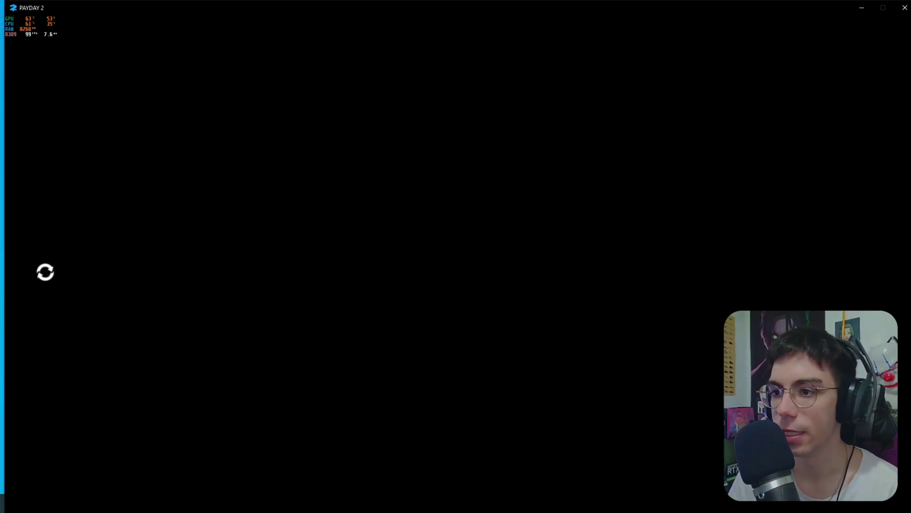
- Walk along the street and around the house to the pool to examine the optimized graphics and frame rate
key(w)
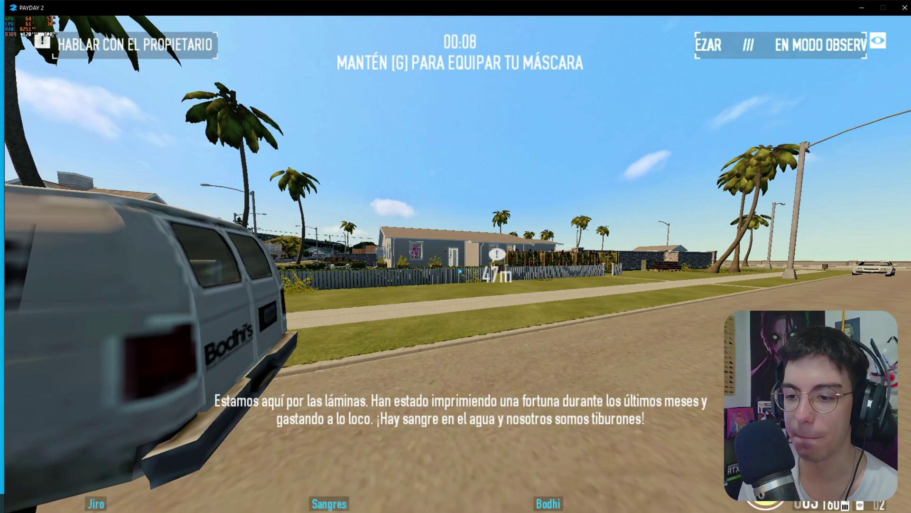
key(w)
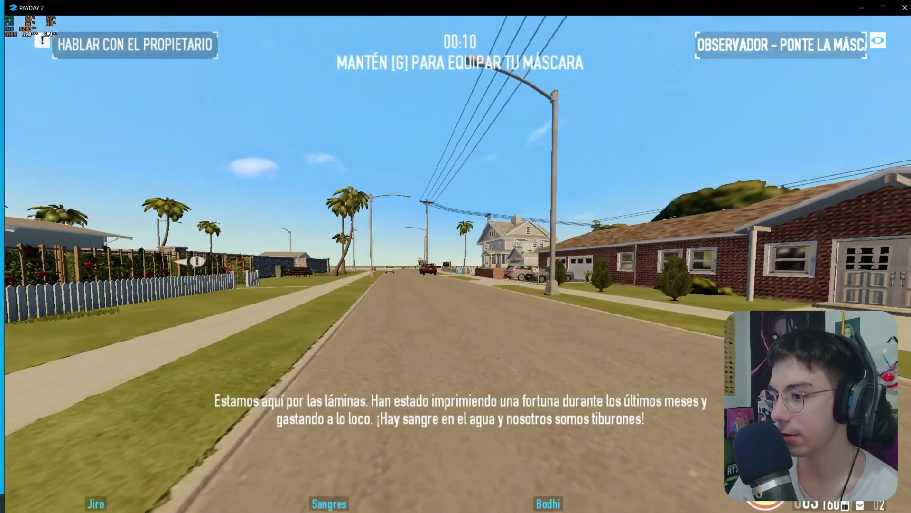
key(w)
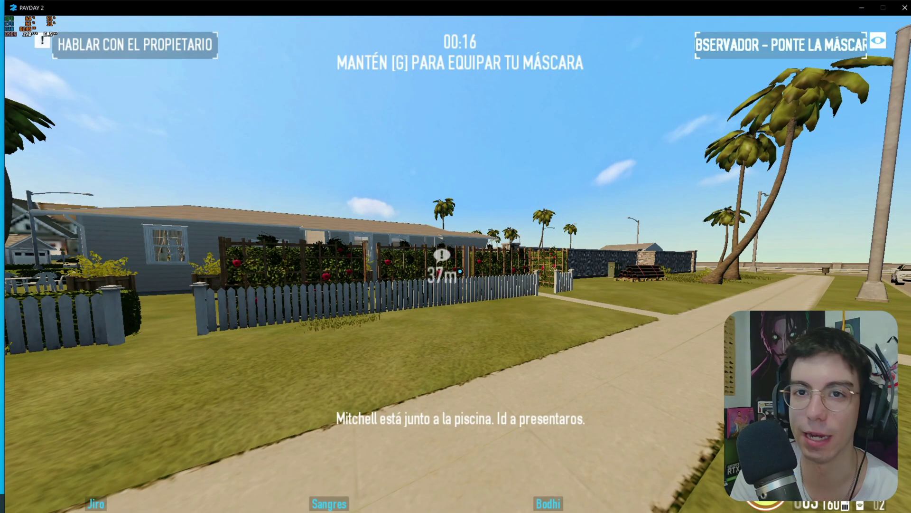
key(w)
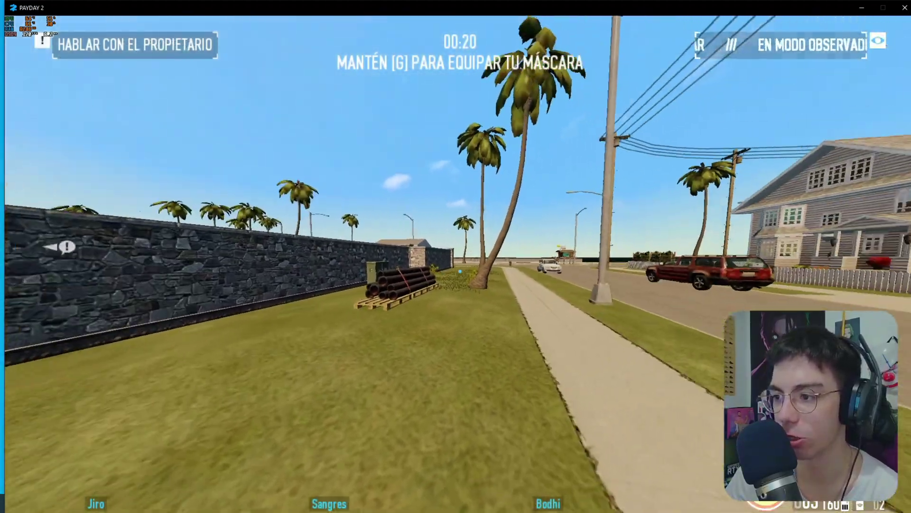
key(w)
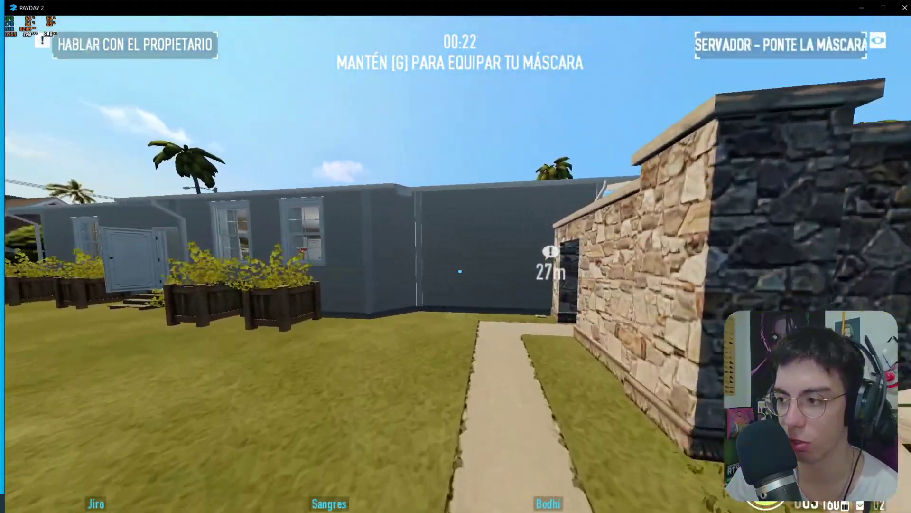
key(w)
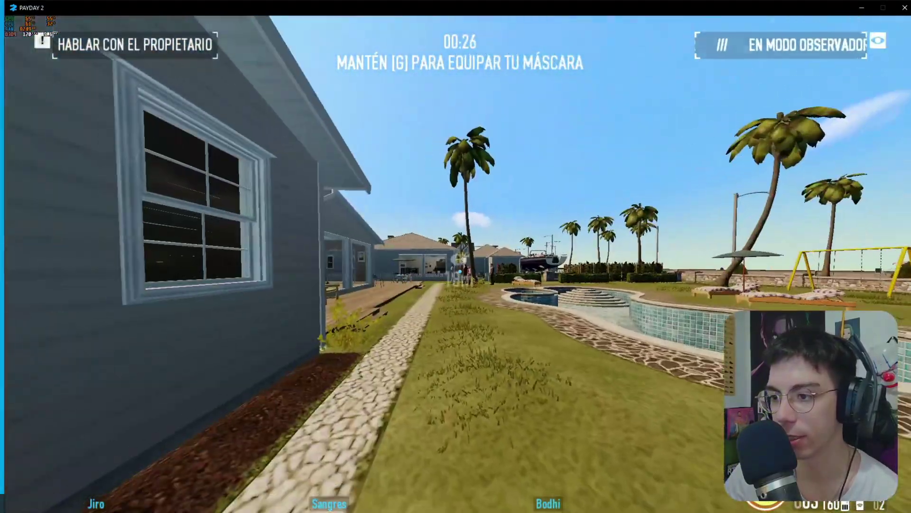
key(w)
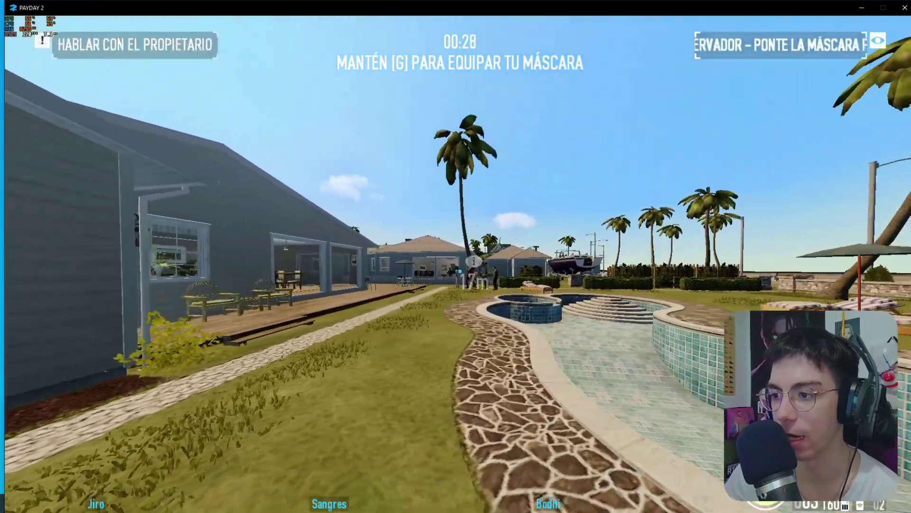
key(w)
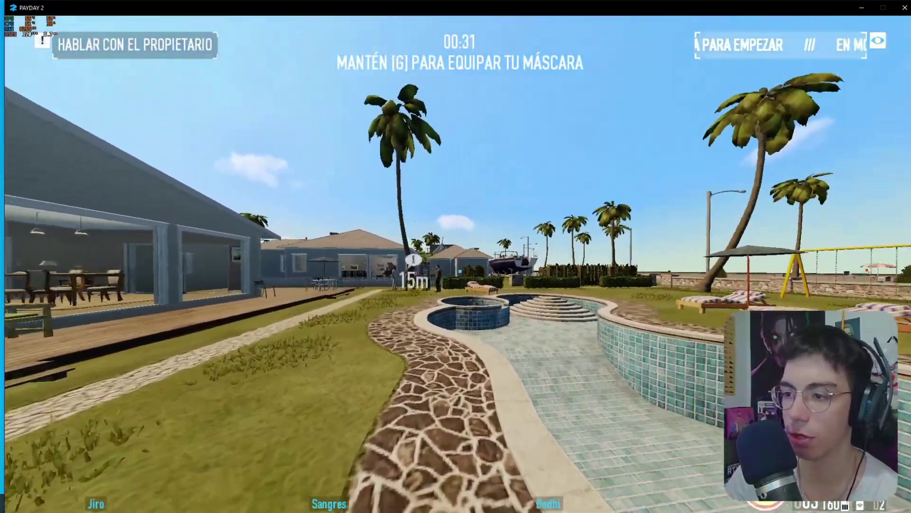
- Abandon the Counterfeit heist, confirm leaving, and switch from PAYDAY 2 to the File Explorer windows
key(Escape)
click(810, 289)
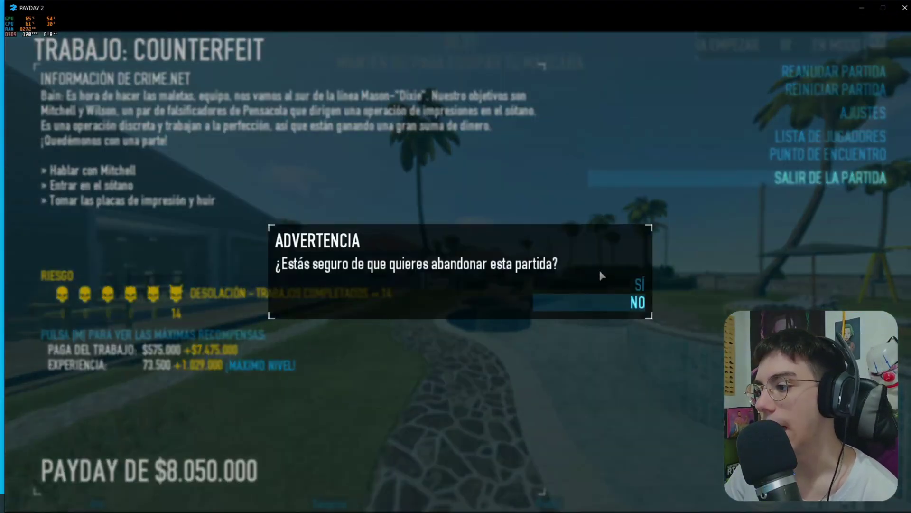
click(617, 285)
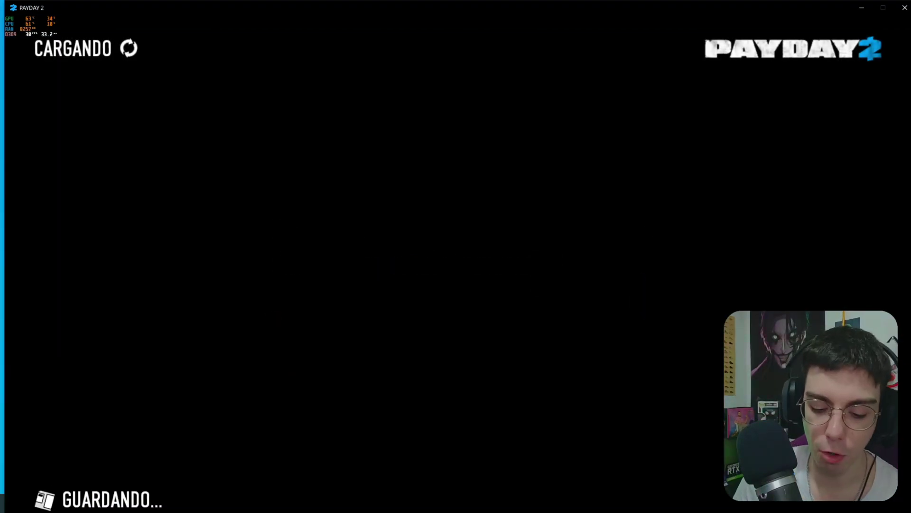
key(alt+Tab)
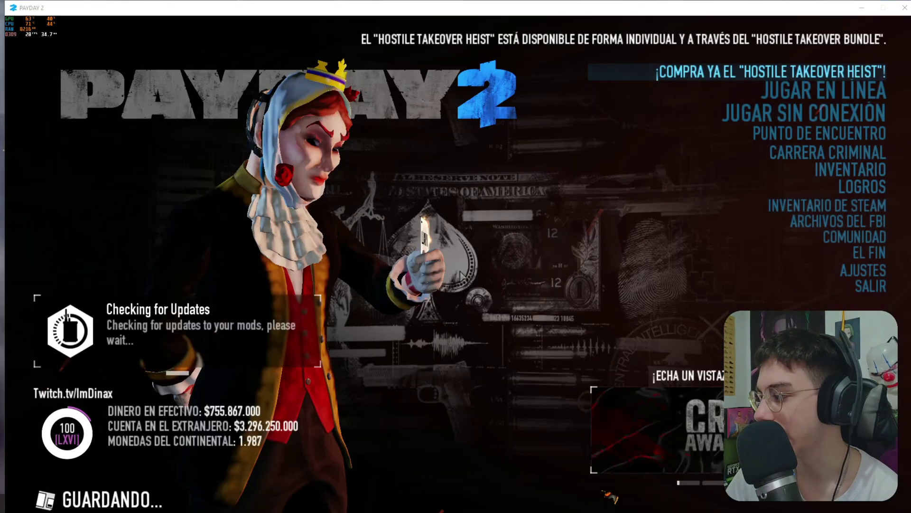
key(alt+Tab)
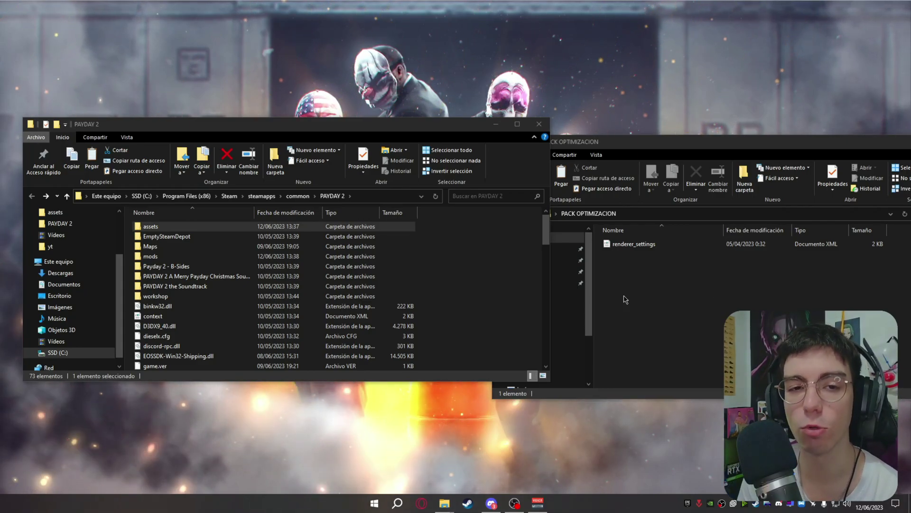
- Close the PAYDAY 2 installation folder and move the PACK OPTIMIZACION window with the renderer_settings file fully into view
click(591, 143)
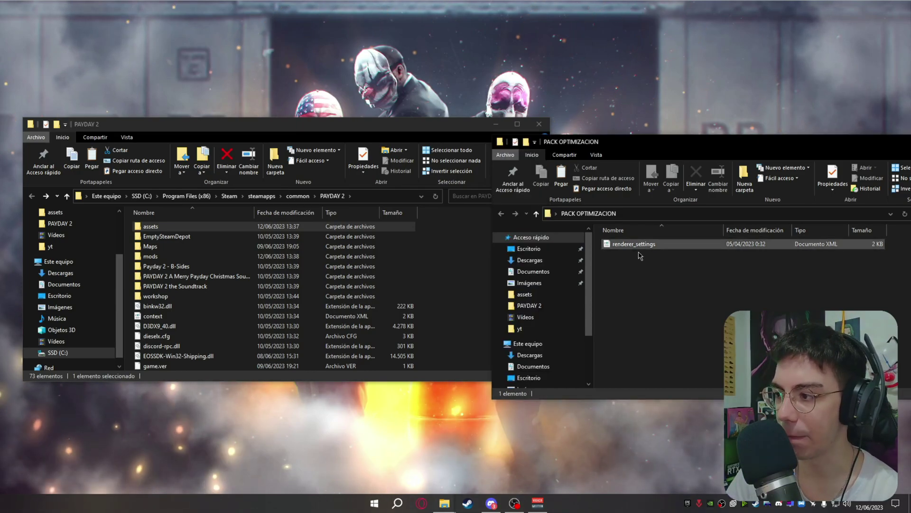
drag(641, 261, 623, 246)
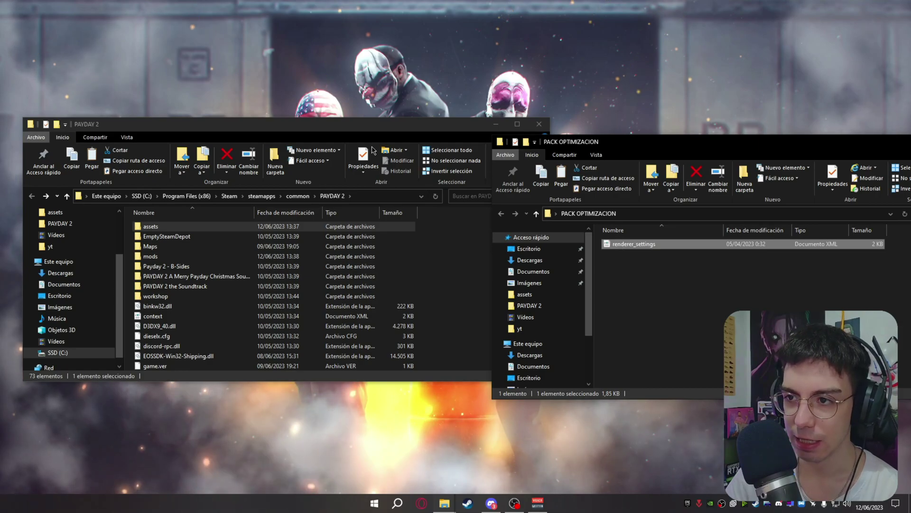
click(526, 124)
click(537, 124)
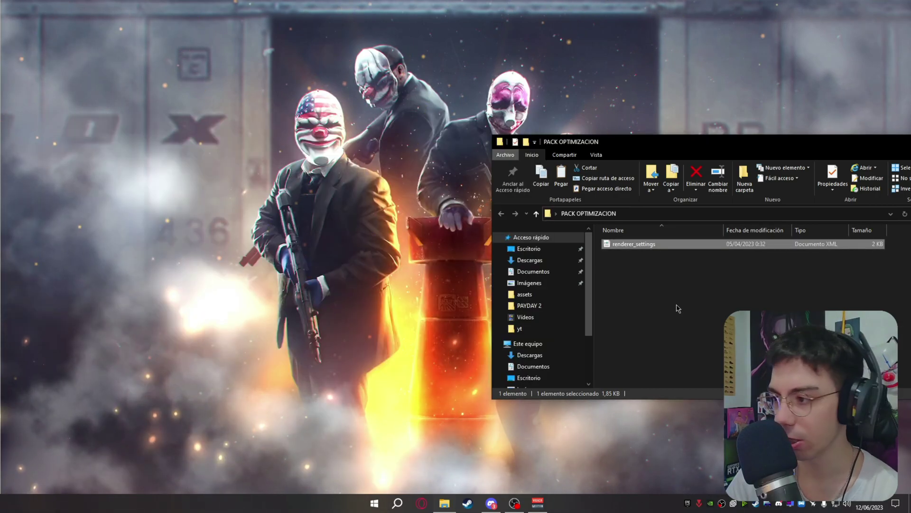
drag(606, 142, 485, 70)
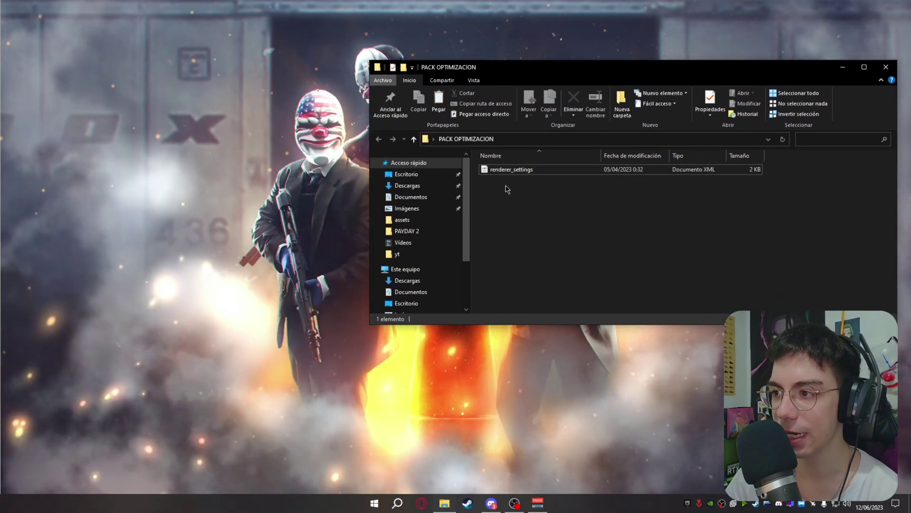
click(531, 169)
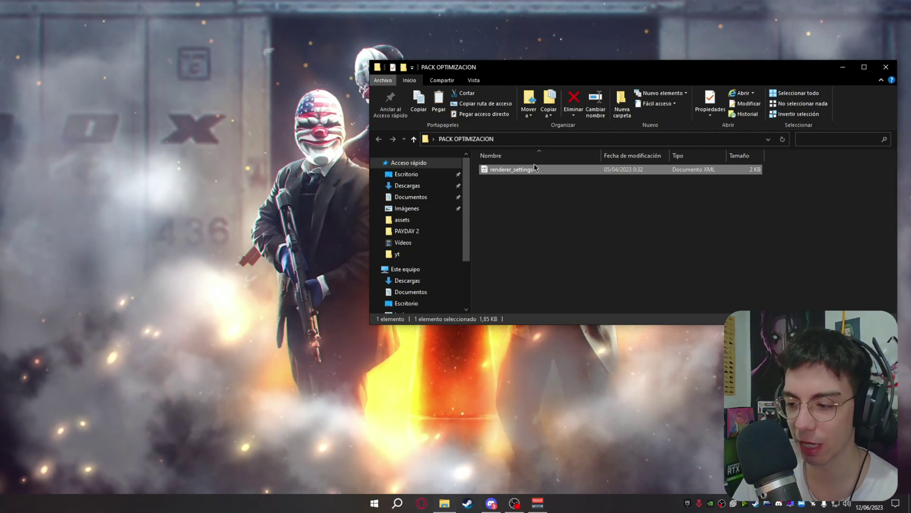
click(529, 214)
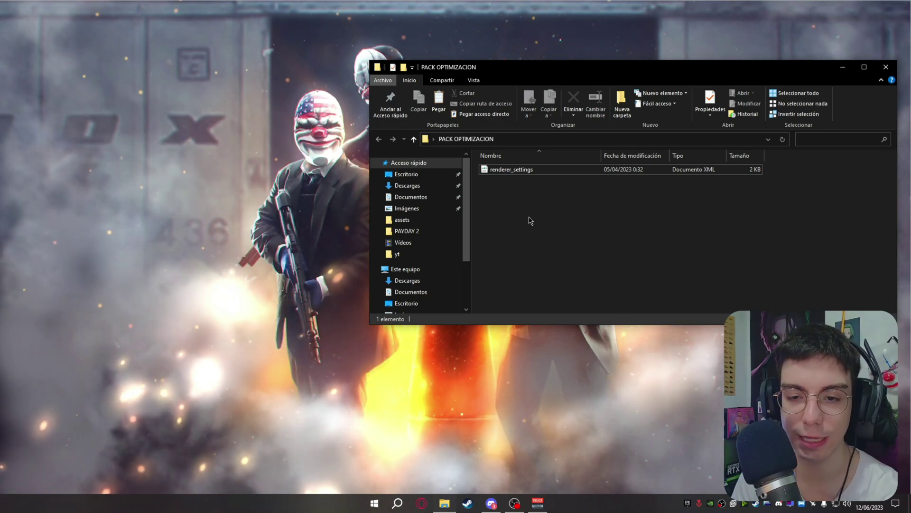
- Open the AppData folder by running "appdata" and place its window beside the PACK OPTIMIZACION folder
key(super+r)
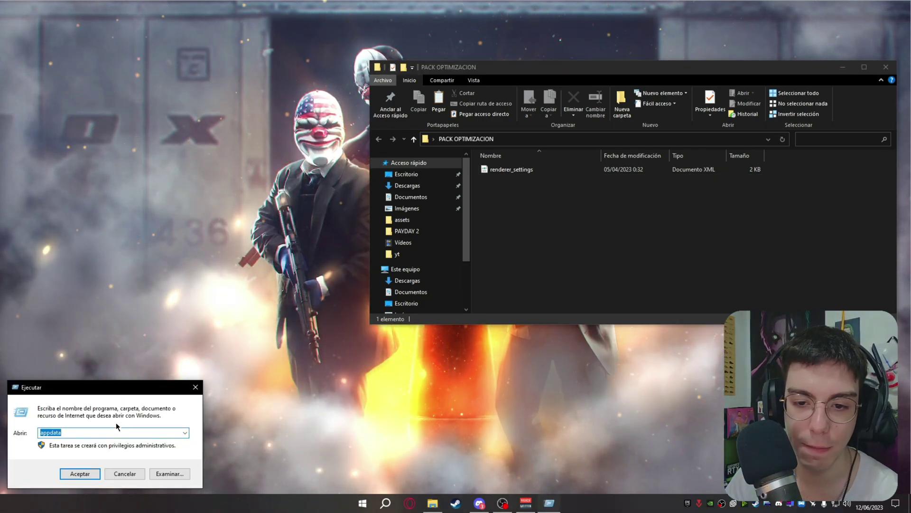
drag(89, 393, 201, 261)
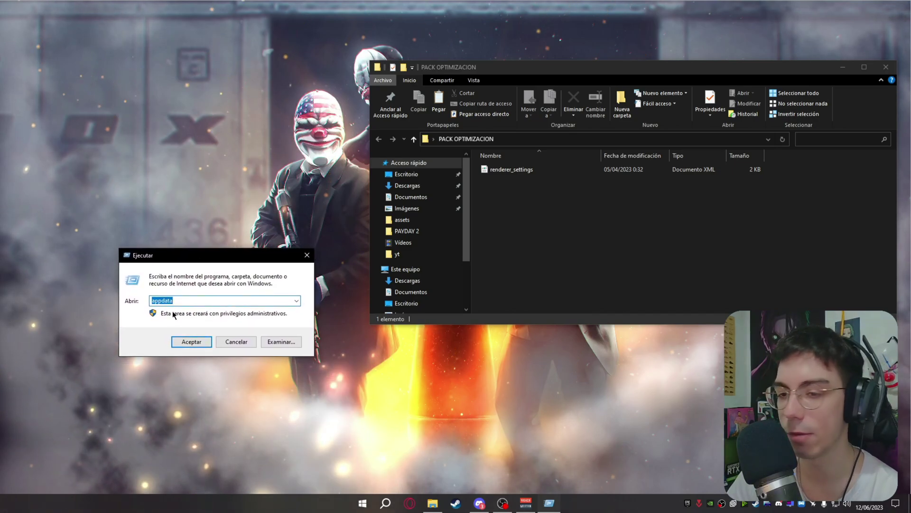
text(appdata)
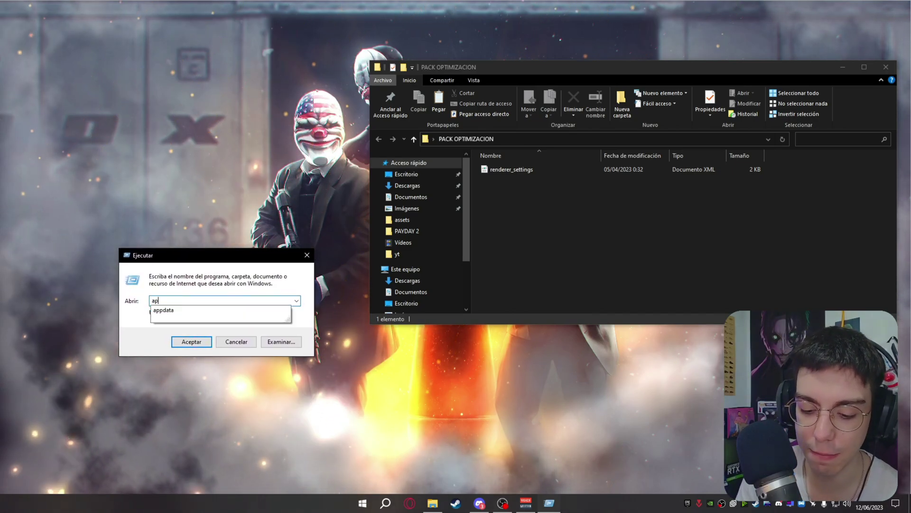
click(190, 341)
drag(541, 79, 149, 199)
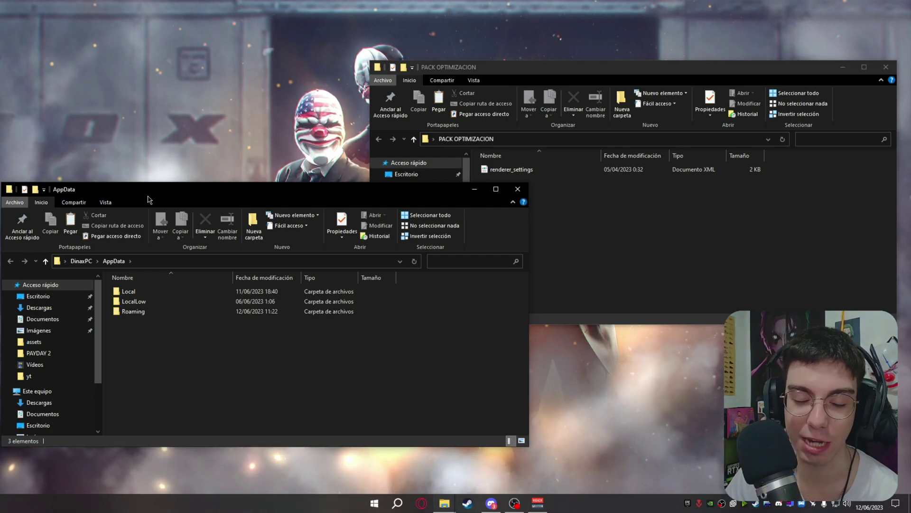
- Open the PAYDAY 2 folder inside AppData's Local folder
double_click(132, 294)
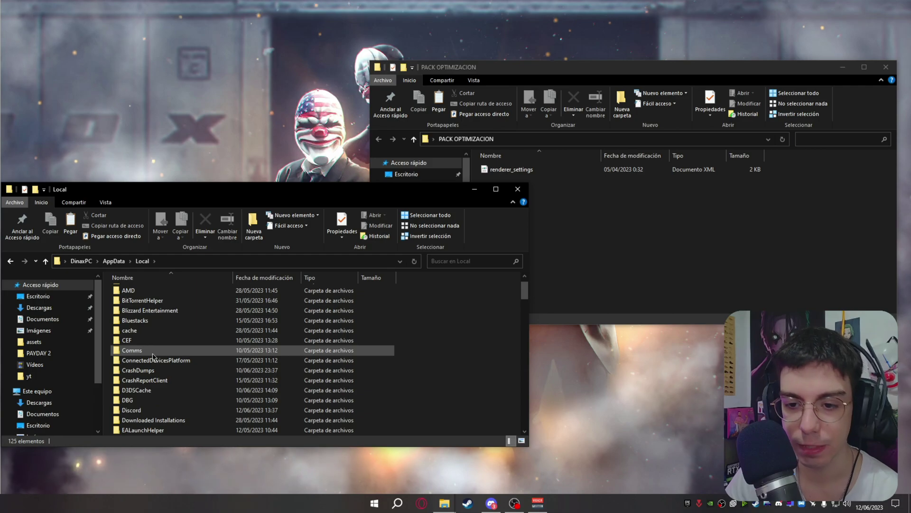
scroll(152, 357, down, 1)
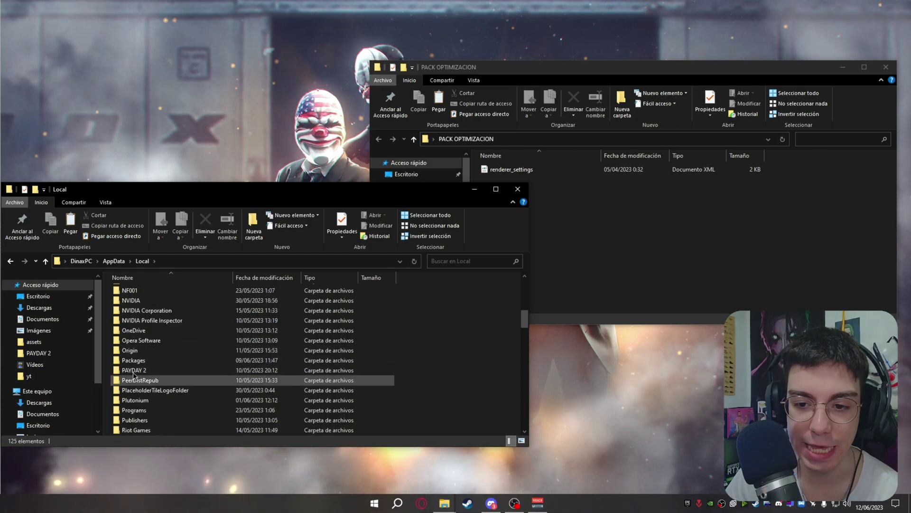
double_click(134, 371)
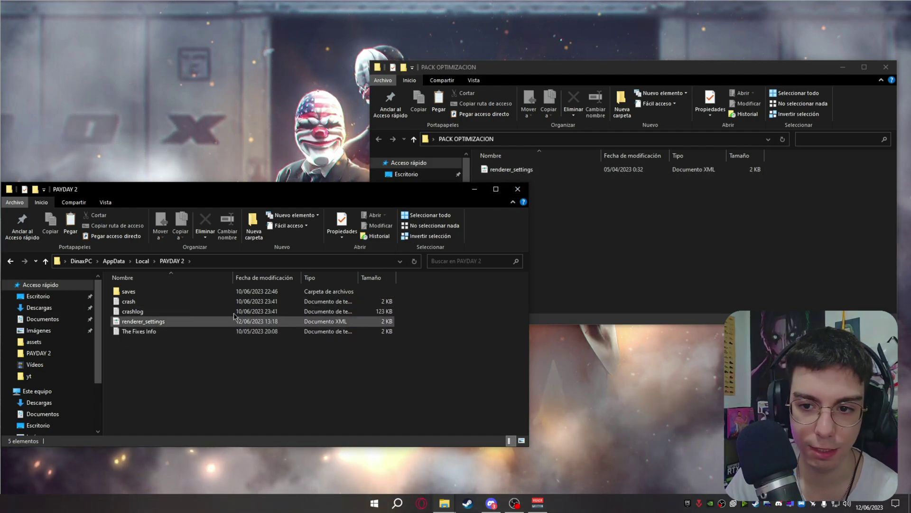
- Move renderer_settings from PACK OPTIMIZACION into the PAYDAY 2 folder, replacing the existing file, and close both folder windows
drag(540, 171, 436, 370)
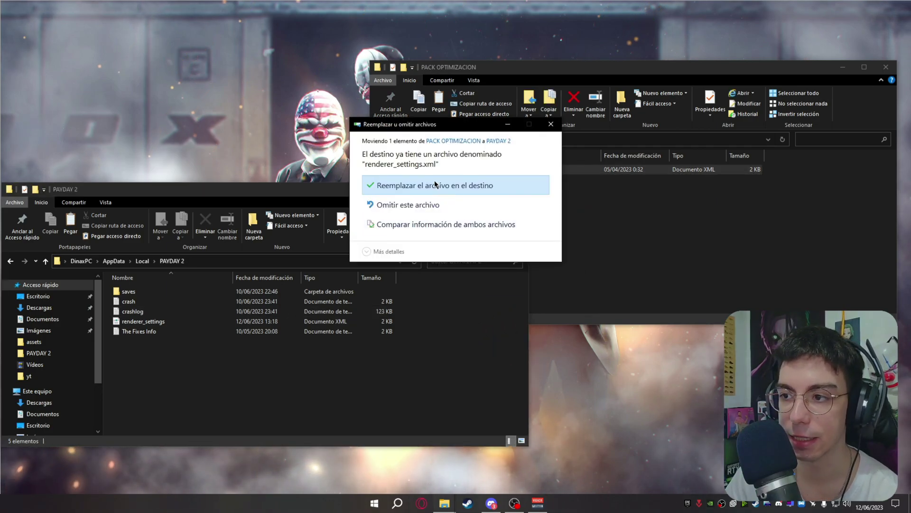
click(444, 183)
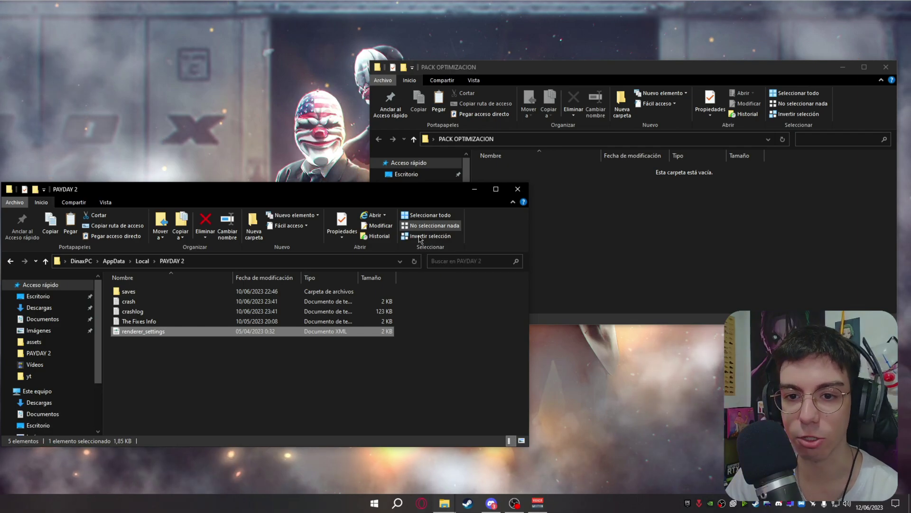
click(517, 189)
key(alt+F4)
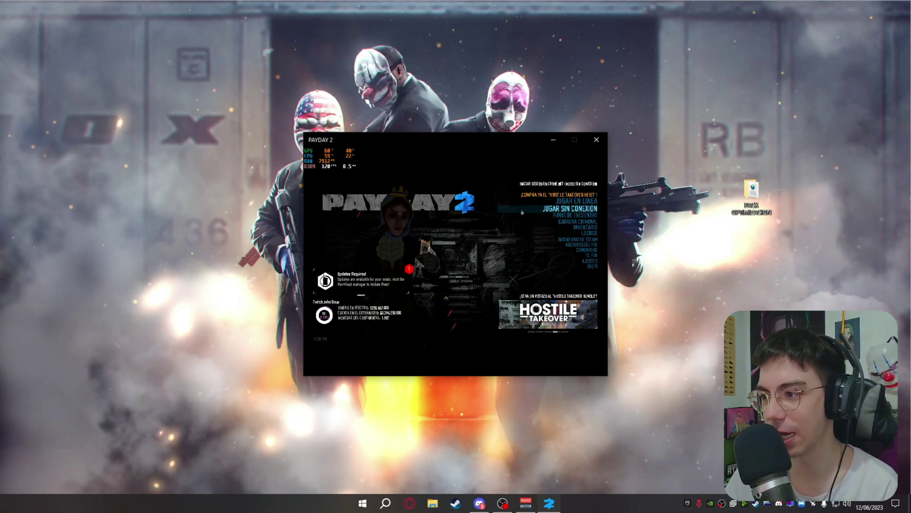
- Start the Réplica heist offline and switch weapons in the game to examine the graphics with the replaced renderer settings
click(521, 210)
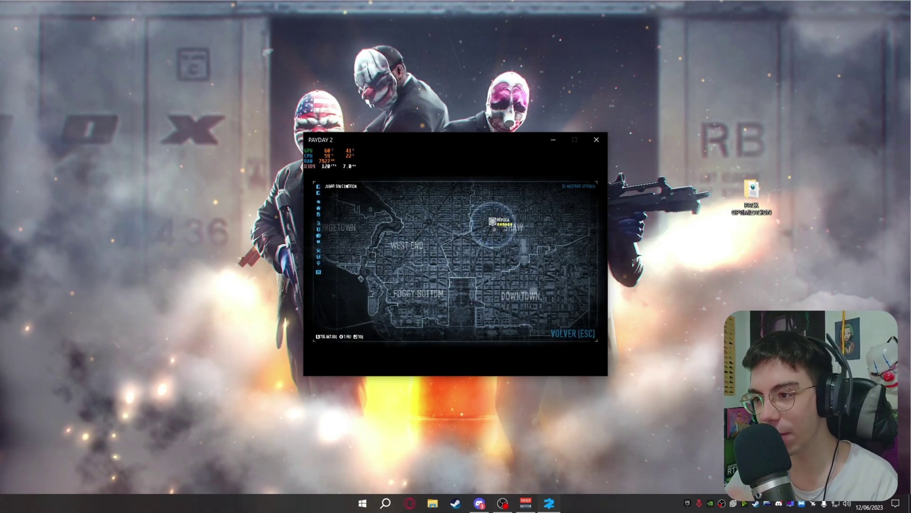
click(493, 228)
click(541, 319)
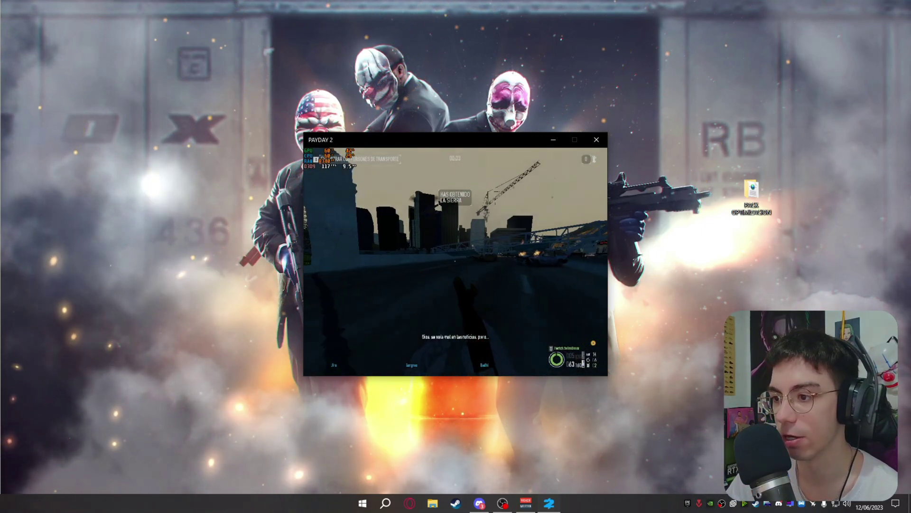
key(2)
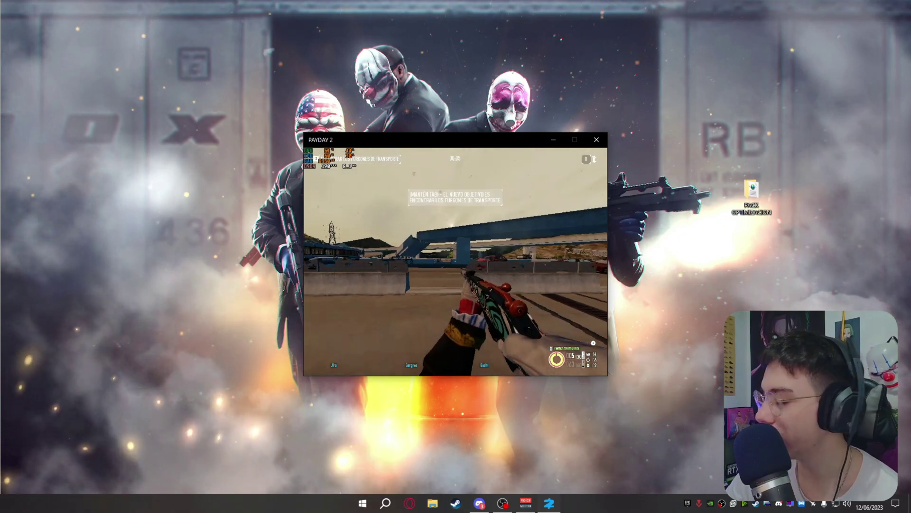
key(1)
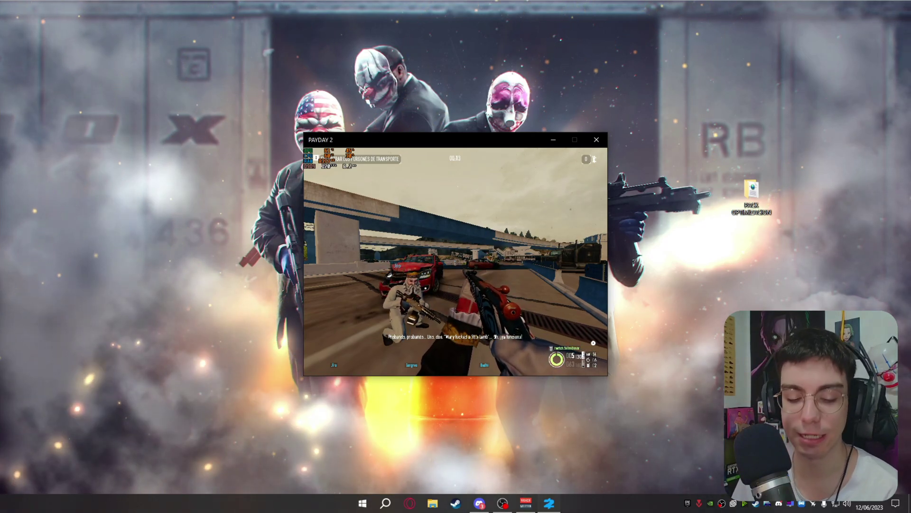
- Abandon the Réplica heist, confirm leaving, and switch away from the game window
key(Escape)
key(Up)
key(Return)
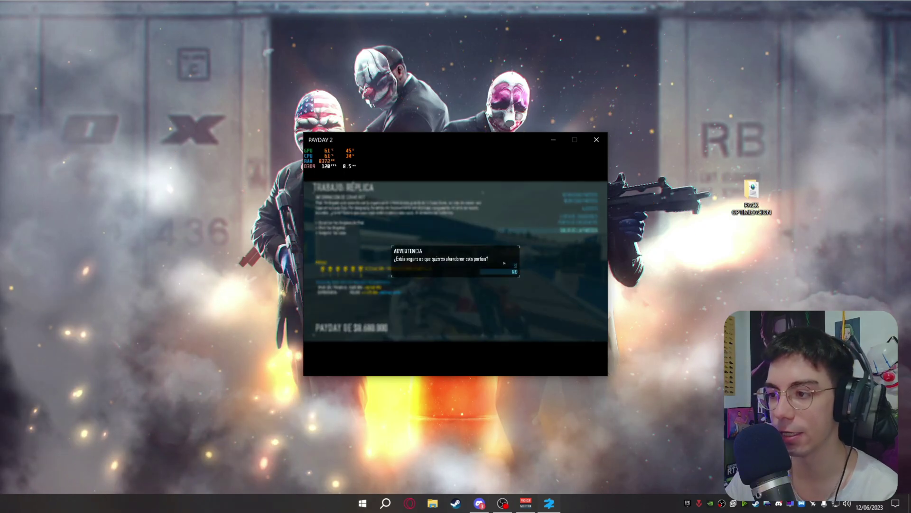
key(Return)
key(alt+Tab)
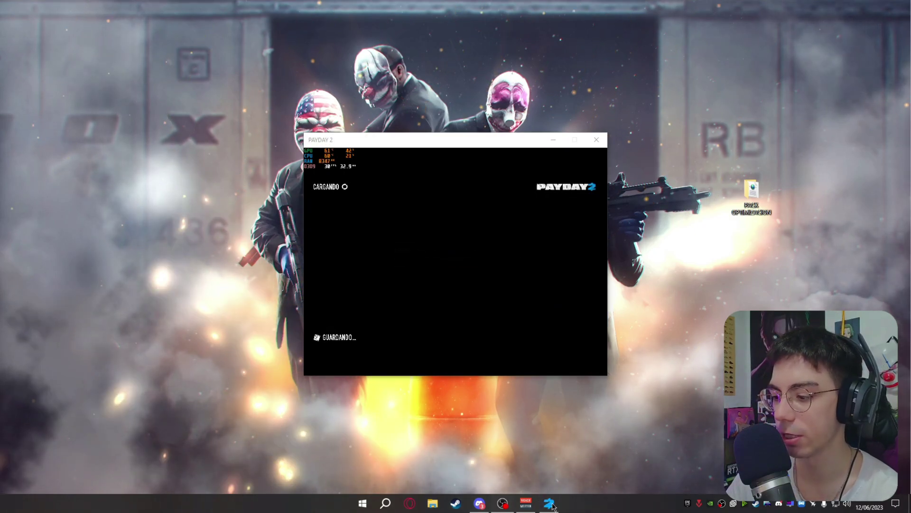